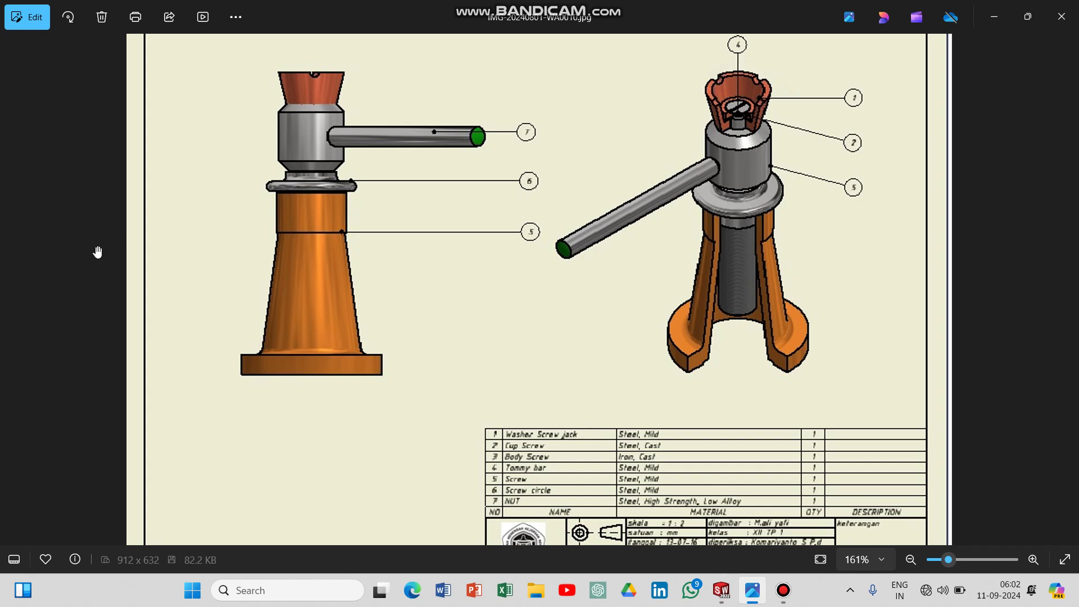
Bring up the screw jack detail drawing in the image viewer and examine the cup's dimensions.
mouse_move(4, 291)
scroll(441, 347, down, 5)
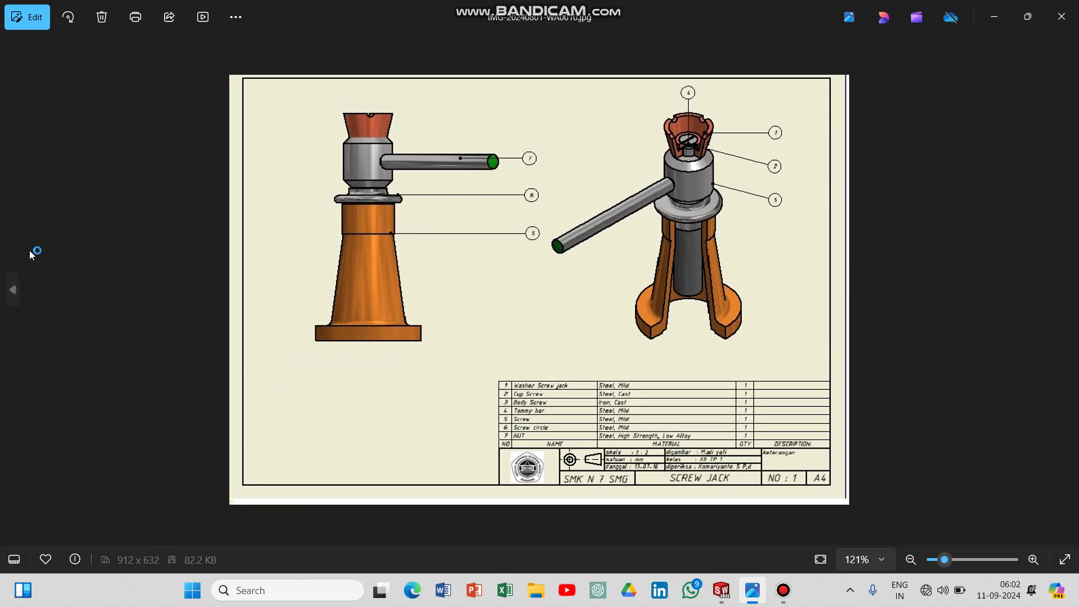
click(13, 290)
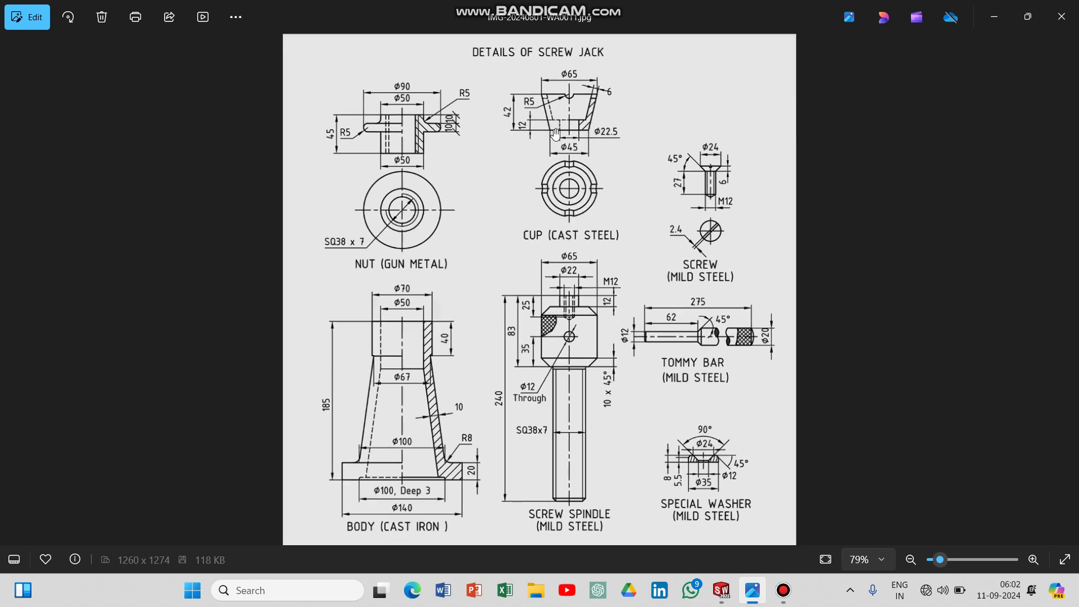
scroll(609, 82, up, 4)
scroll(608, 82, up, 1)
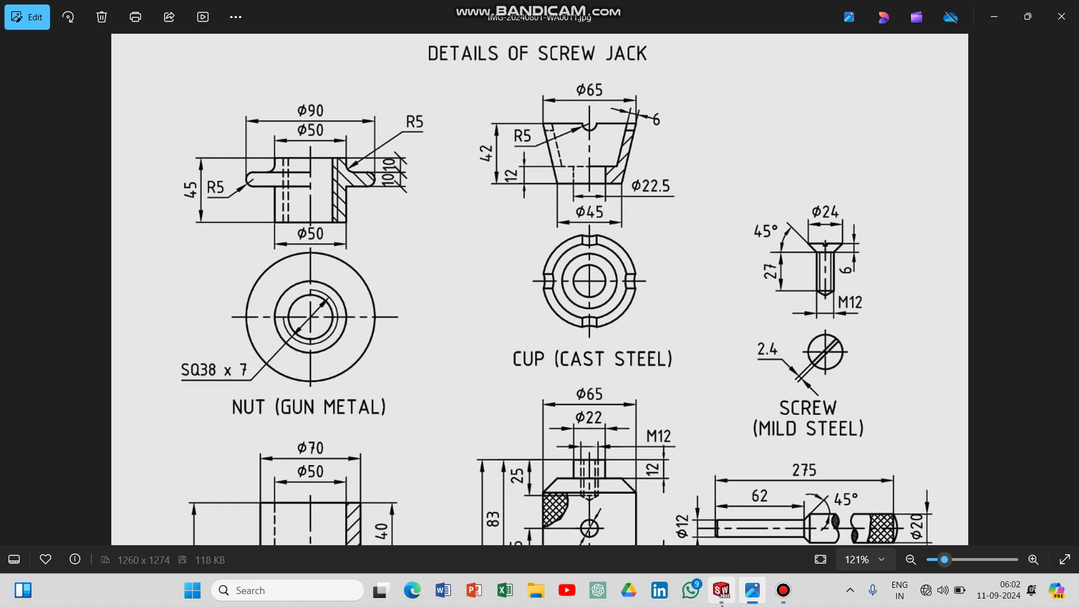
Switch to SolidWorks and sketch a vertical centerline about 63 mm long upward from the origin on the Front Plane.
click(722, 597)
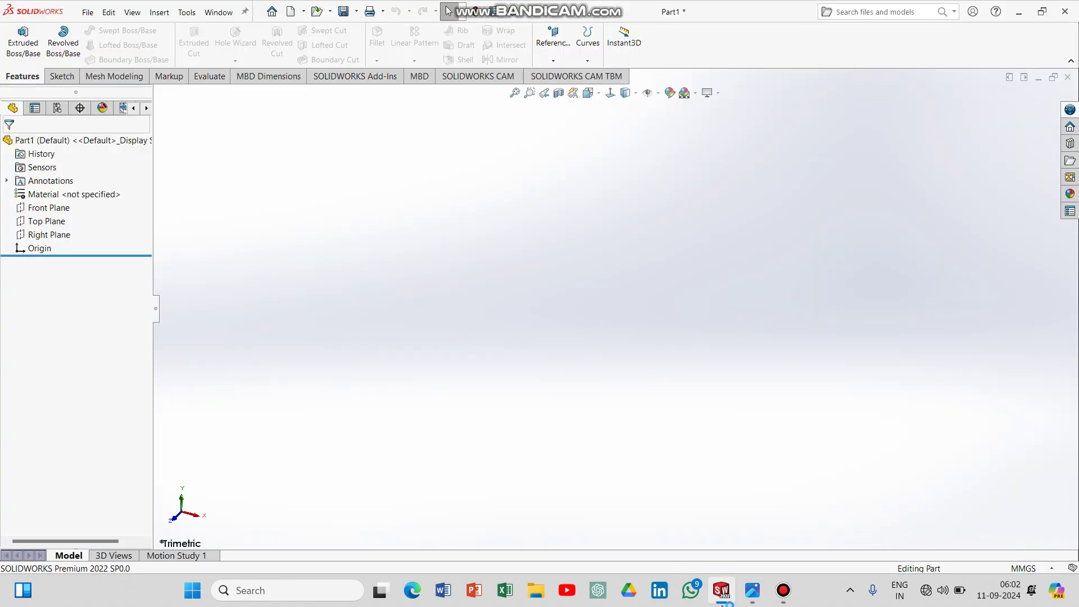
click(49, 208)
click(106, 194)
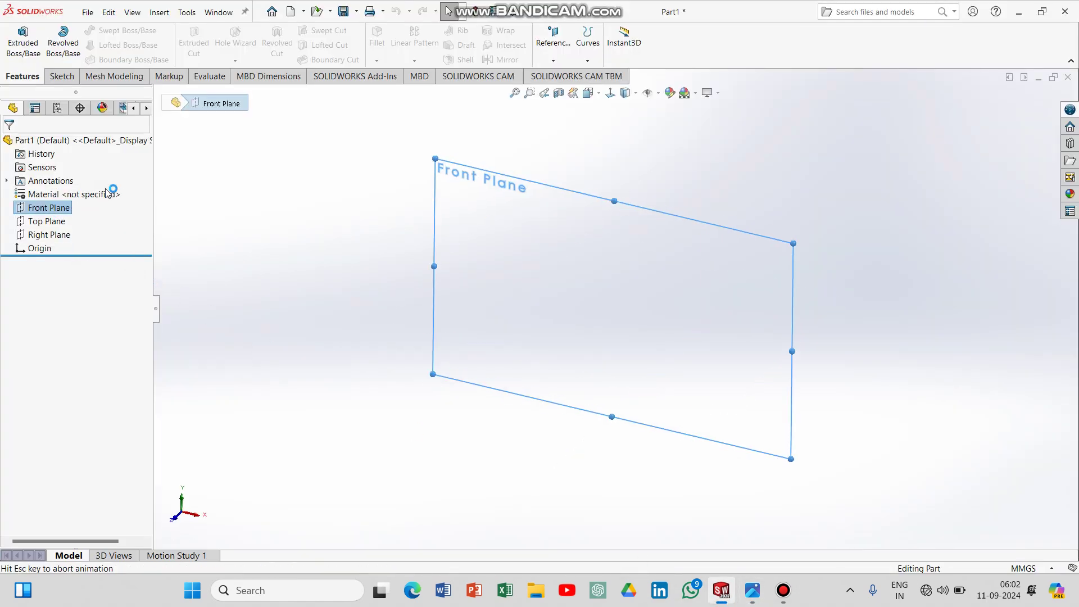
click(64, 78)
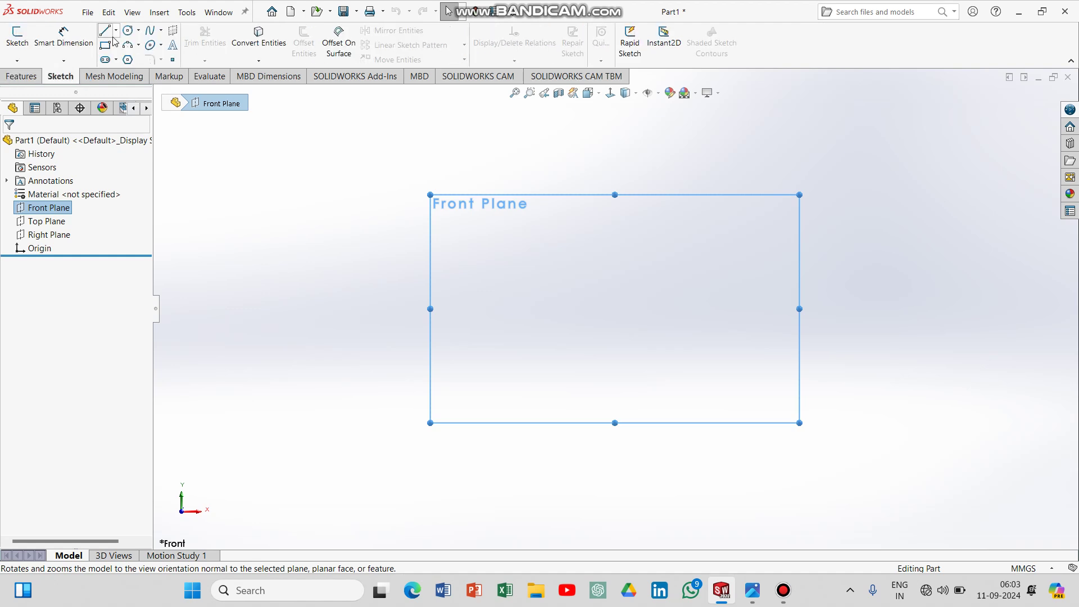
click(116, 30)
click(138, 55)
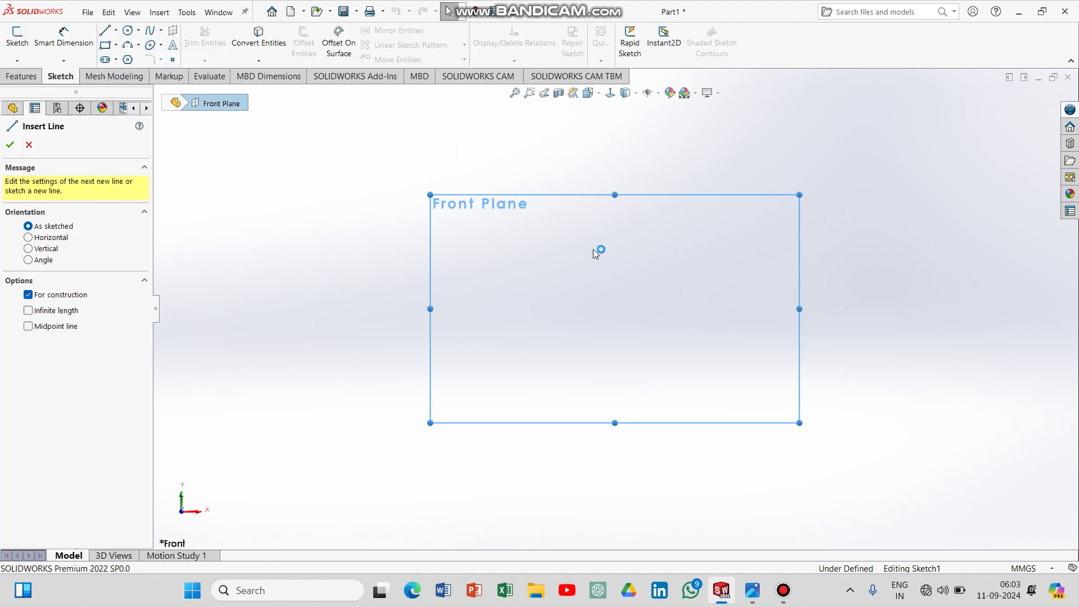
click(615, 309)
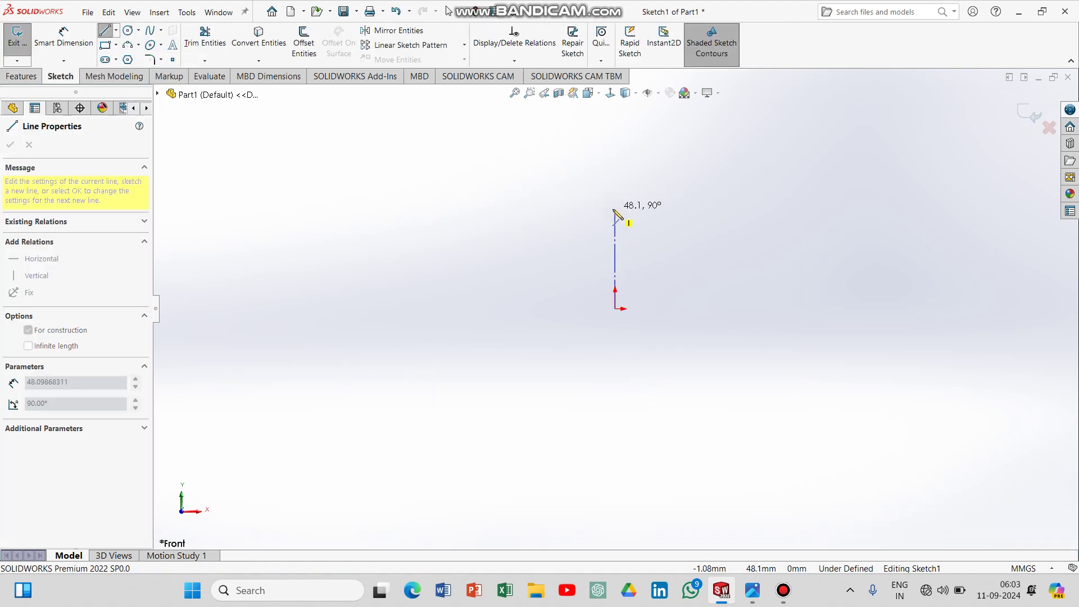
click(615, 179)
key(Escape)
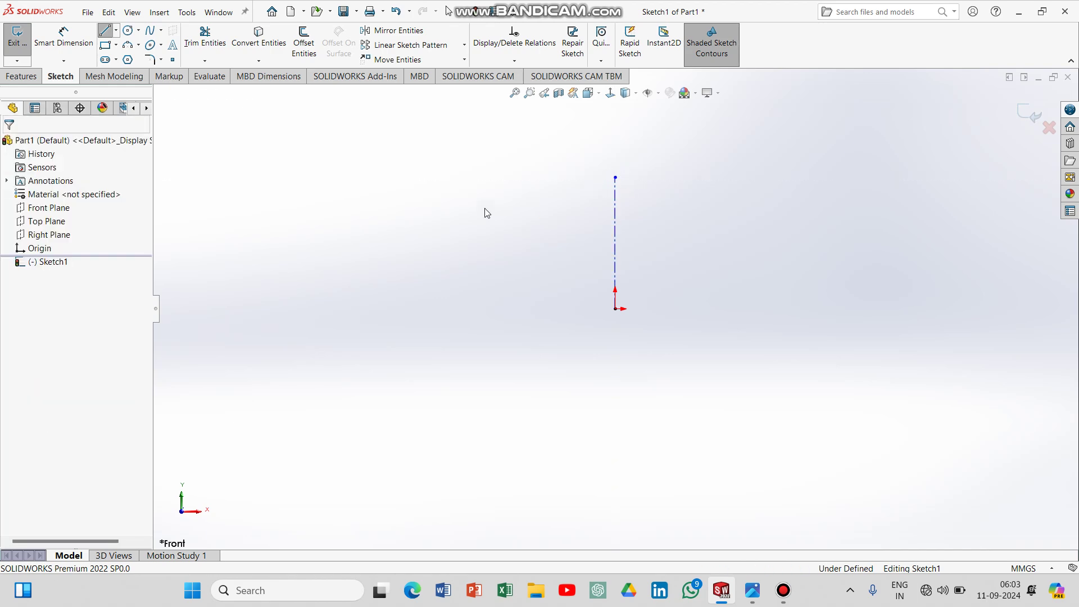
Check the cup's height in the reference drawing and dimension the vertical centerline to 42 mm.
click(752, 590)
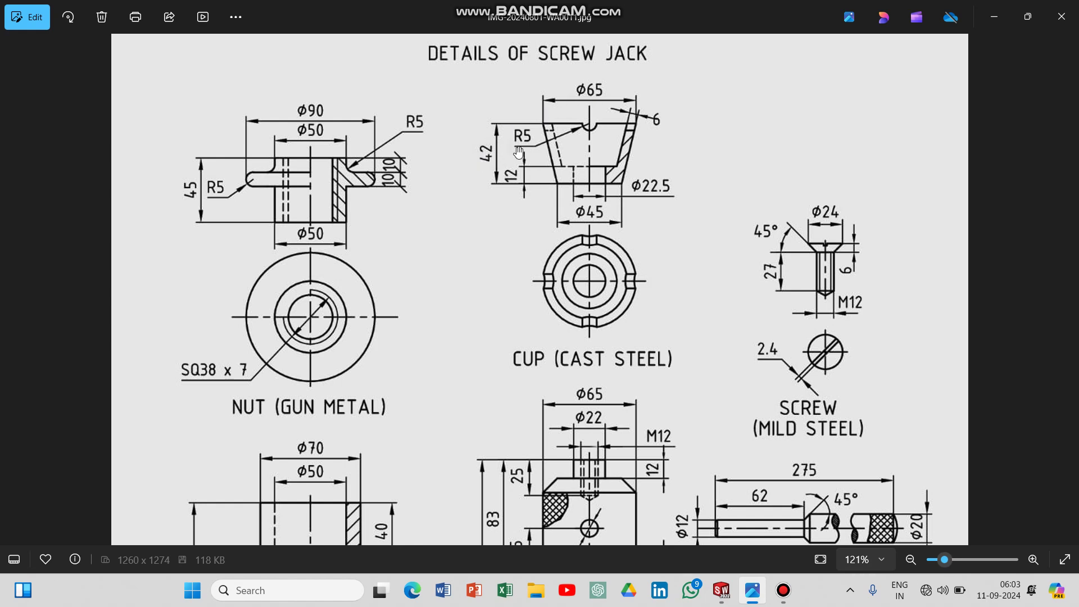
click(784, 595)
click(784, 591)
click(722, 590)
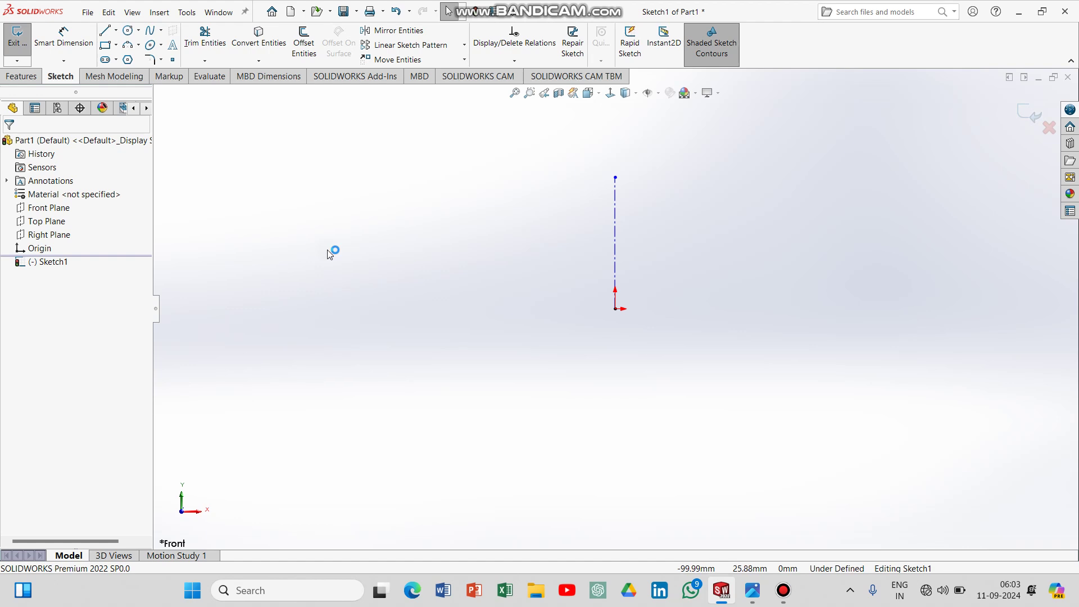
click(63, 40)
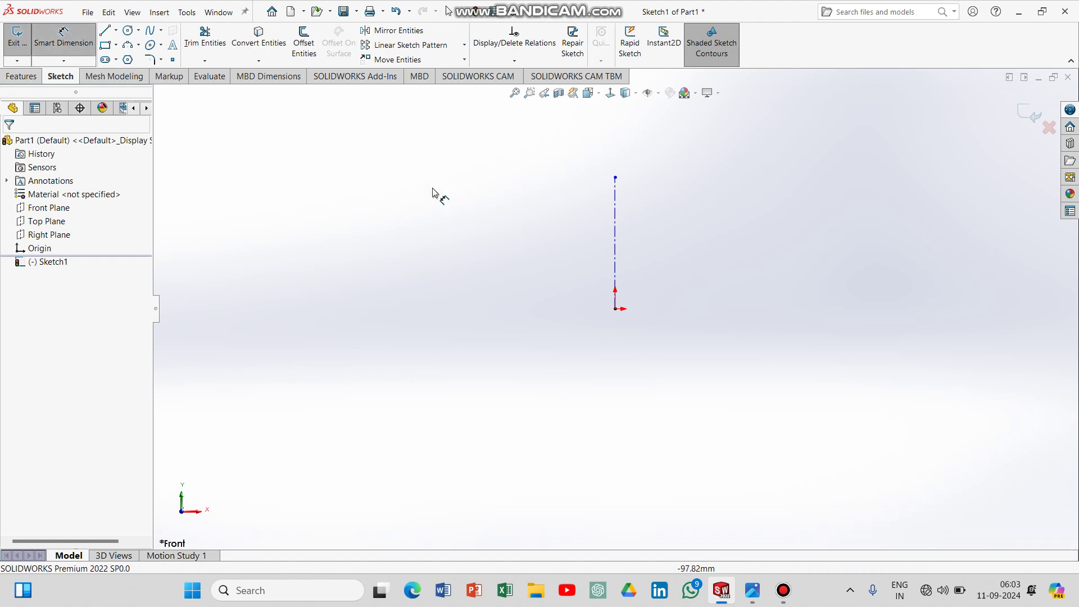
click(616, 243)
click(543, 241)
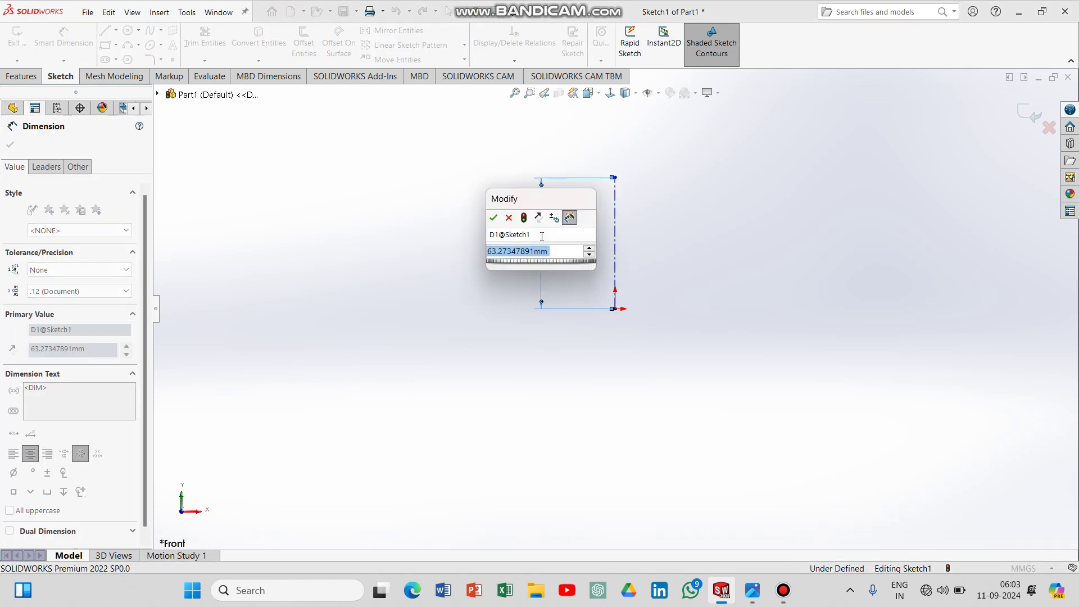
text(42)
key(Return)
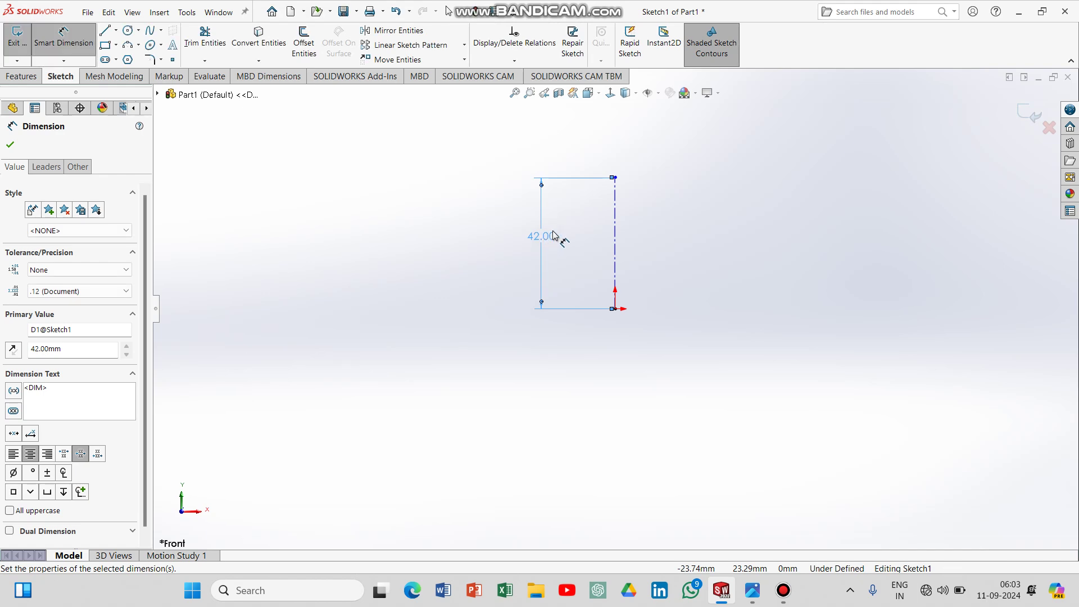
key(Escape)
Check the cup's section in the reference drawing and sketch its closed six-line half profile beside the centerline, with a base about 12 mm wide.
click(752, 590)
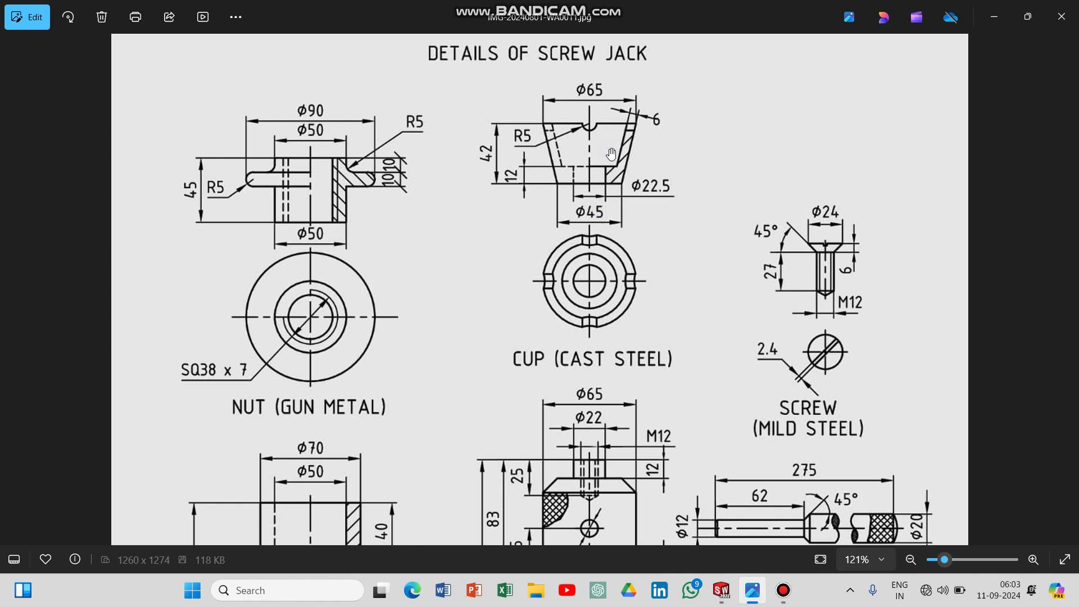
click(728, 592)
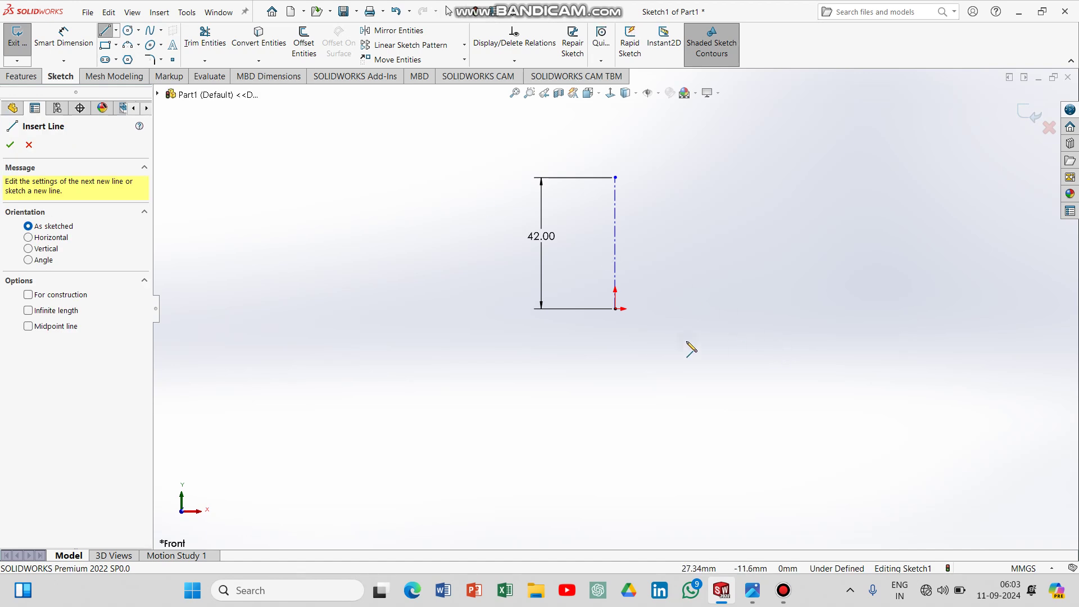
click(666, 309)
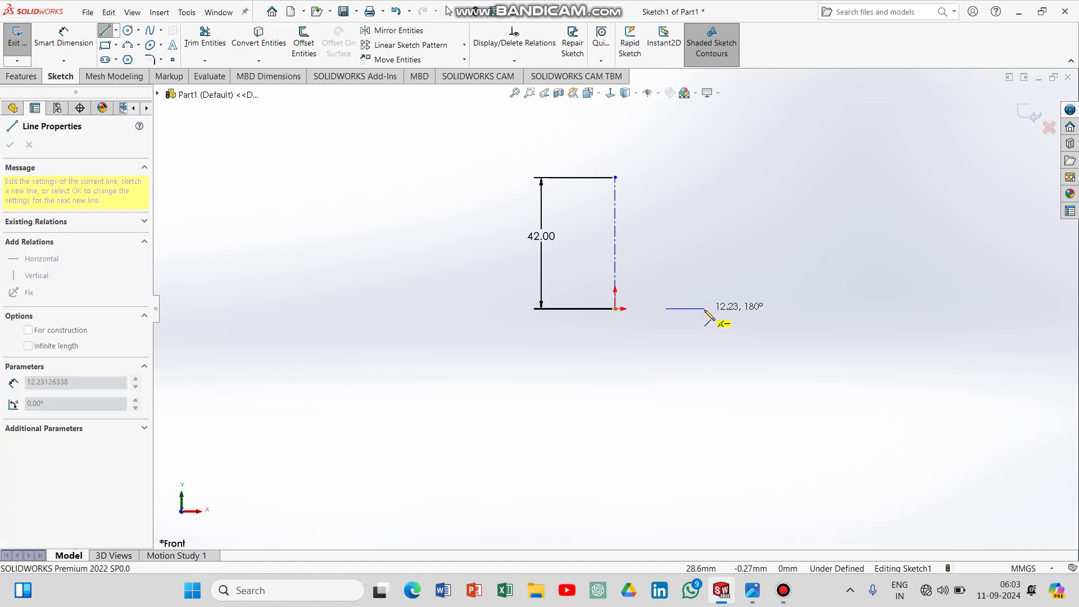
click(705, 309)
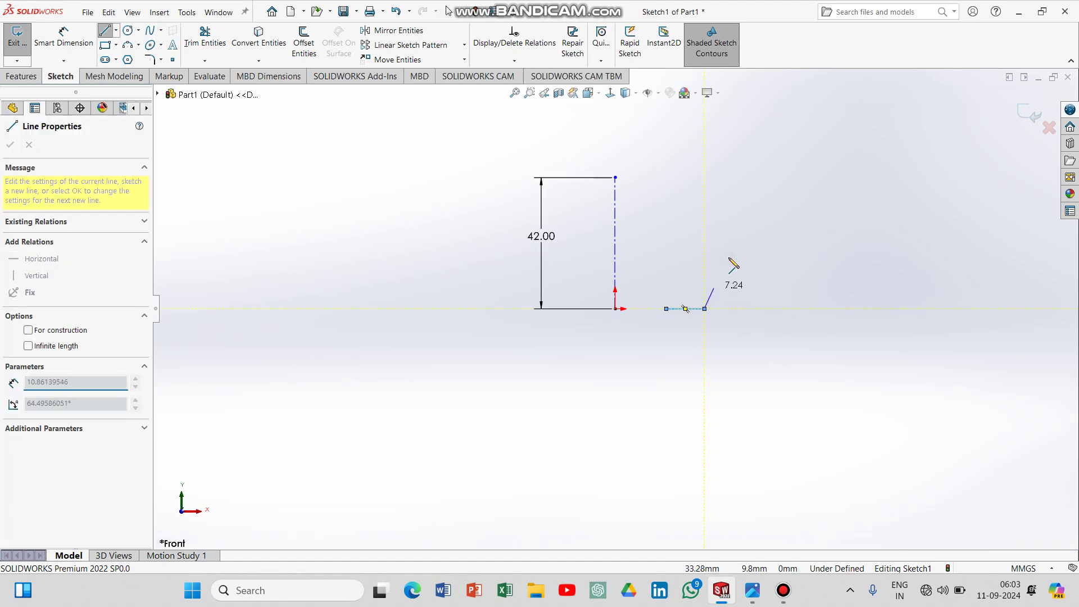
click(760, 178)
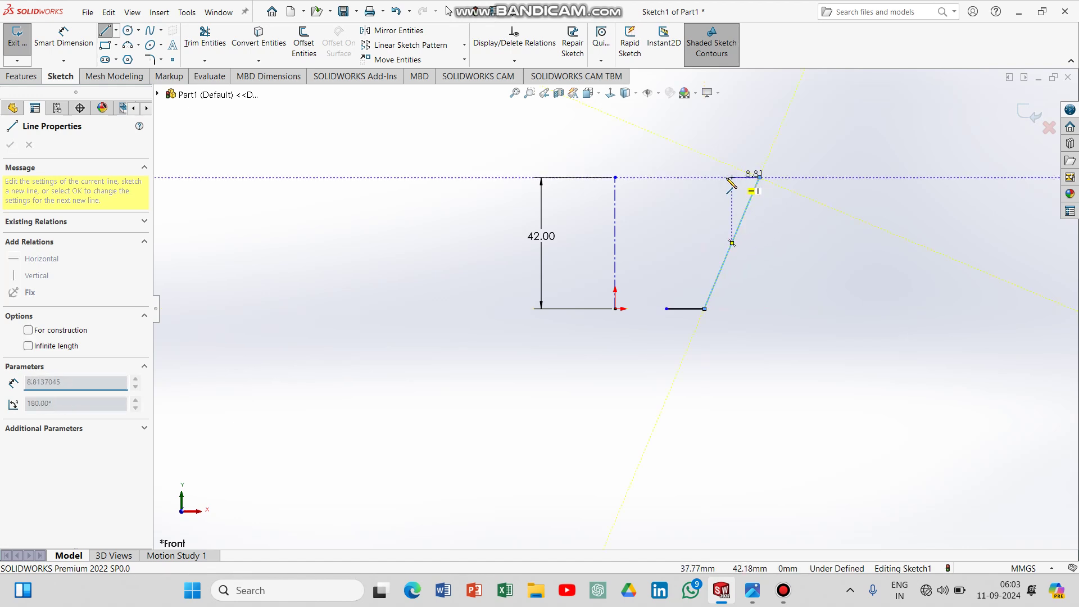
click(721, 178)
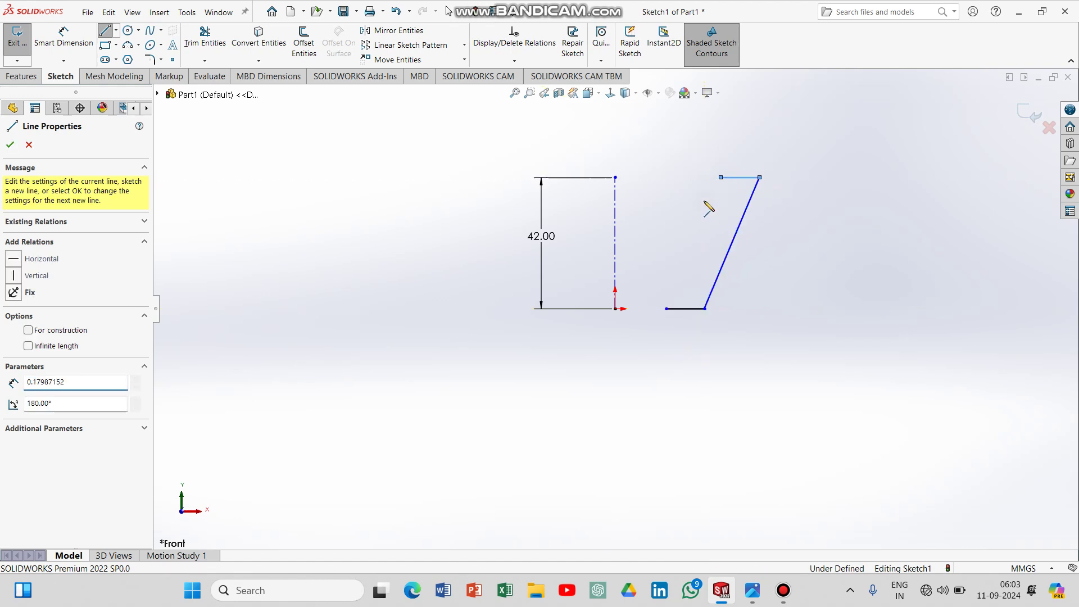
click(685, 262)
click(666, 262)
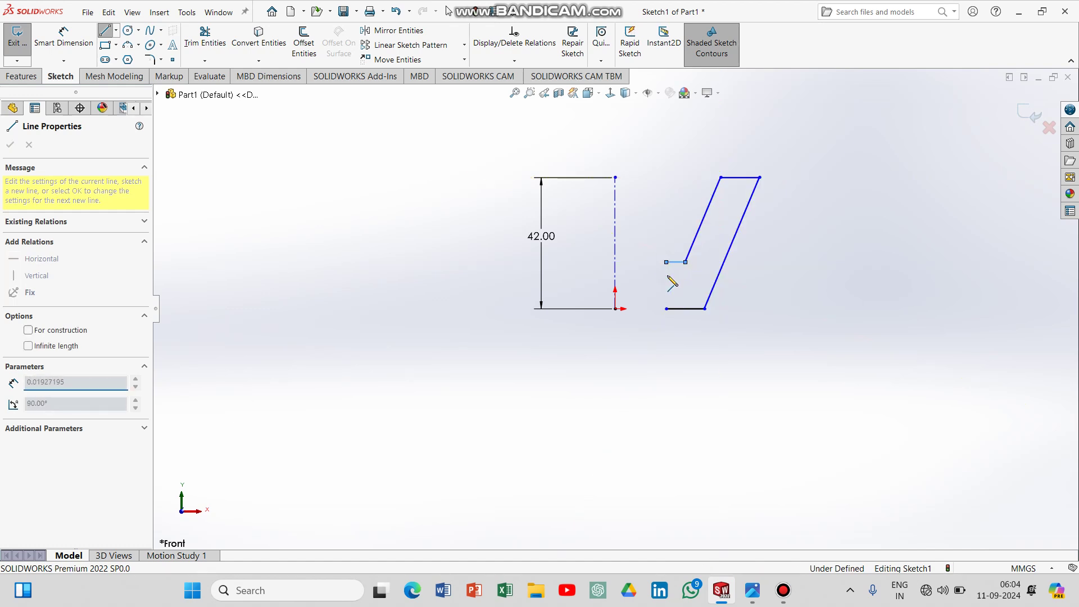
click(666, 309)
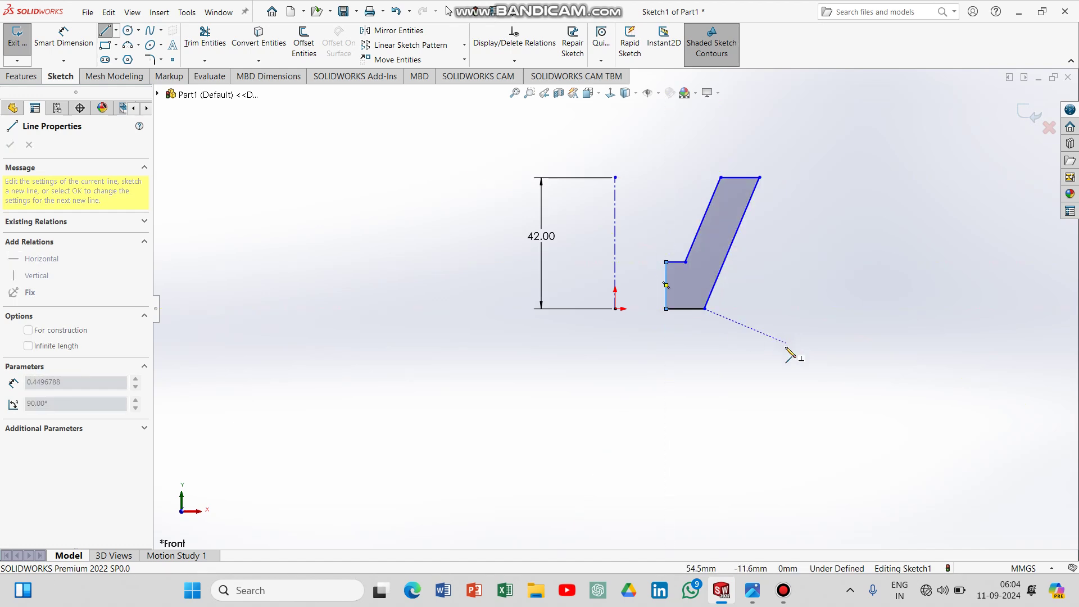
Check the cup's base diameter in the reference drawing and dimension the horizontal distance from the centerline to the profile's outer bottom corner.
click(753, 590)
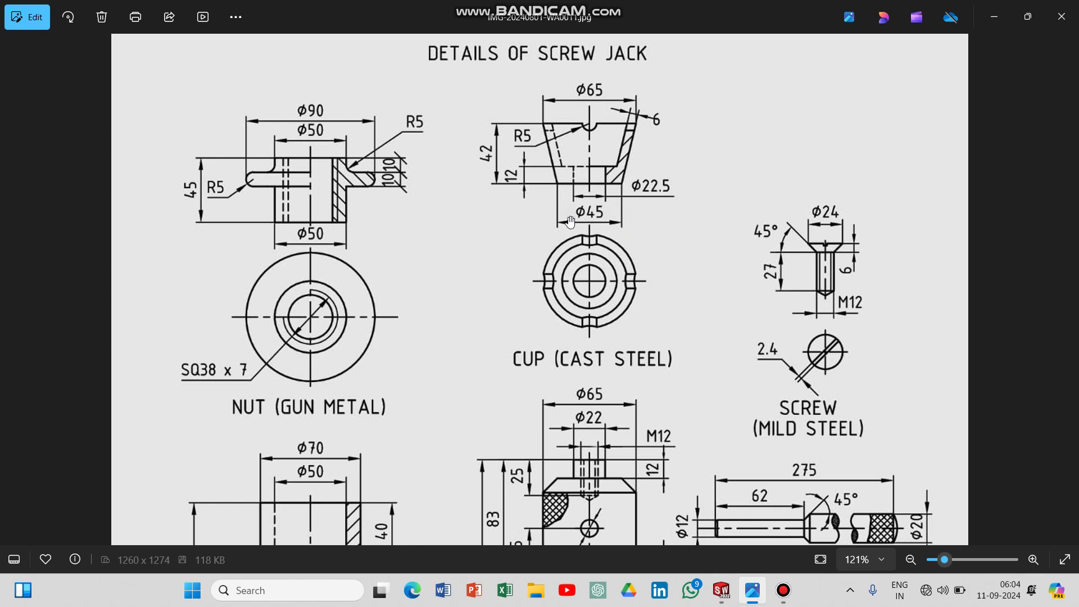
click(721, 590)
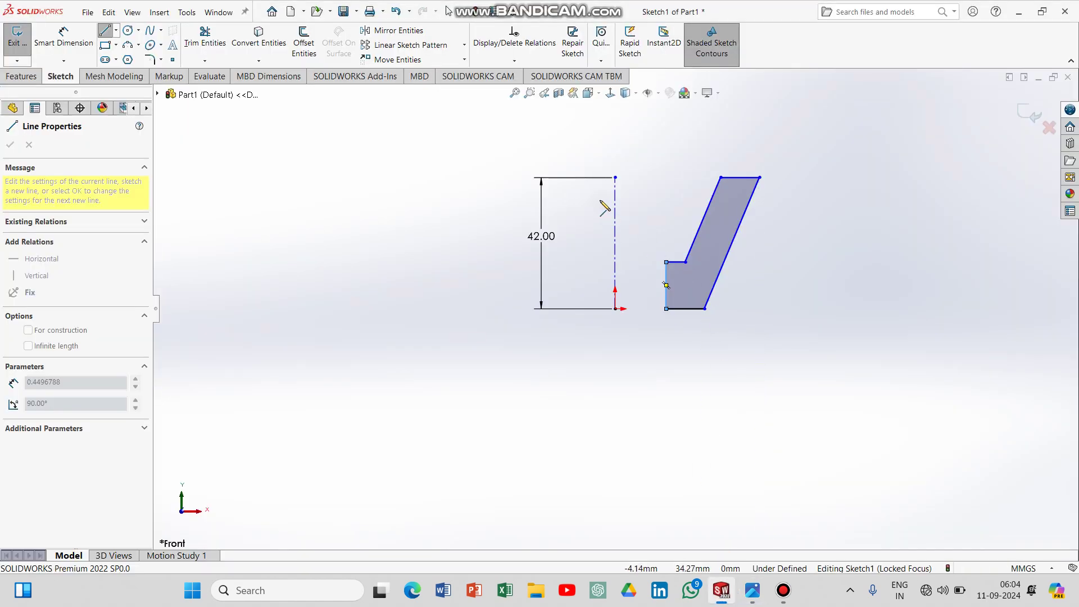
click(63, 39)
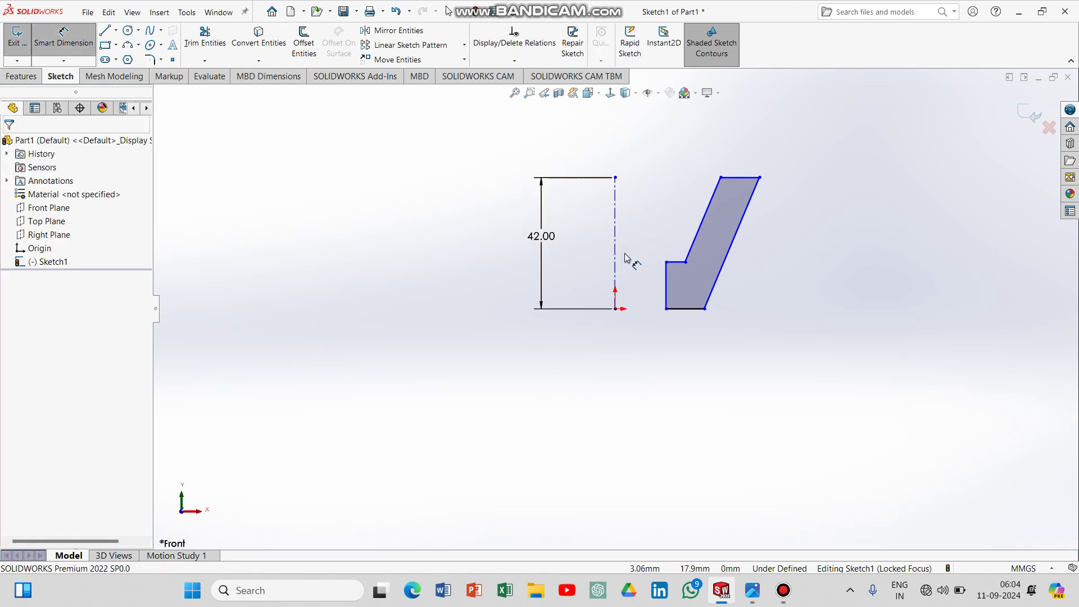
click(616, 253)
click(704, 309)
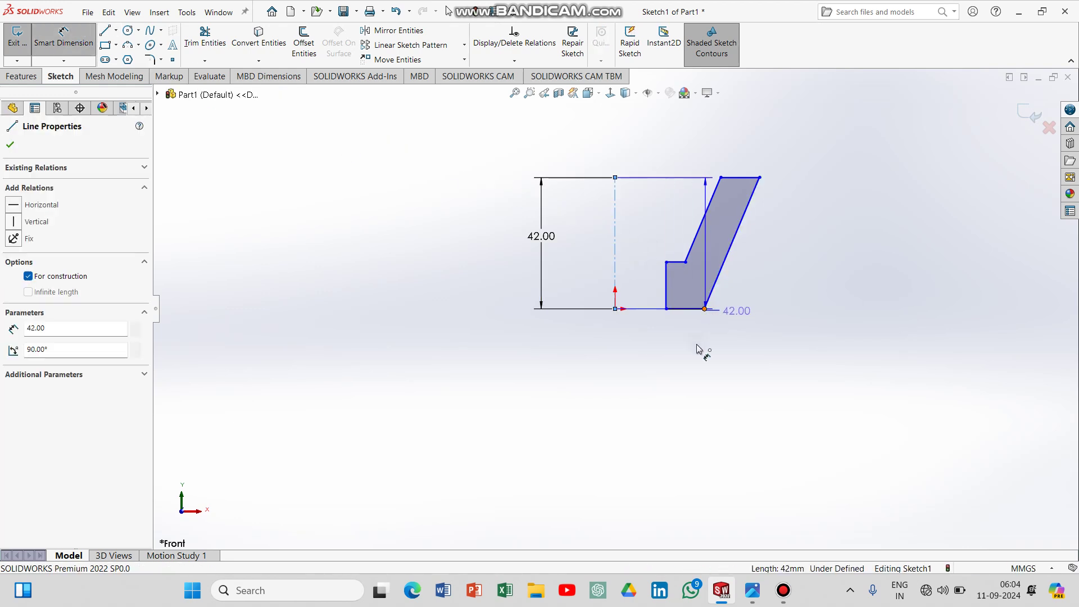
click(672, 376)
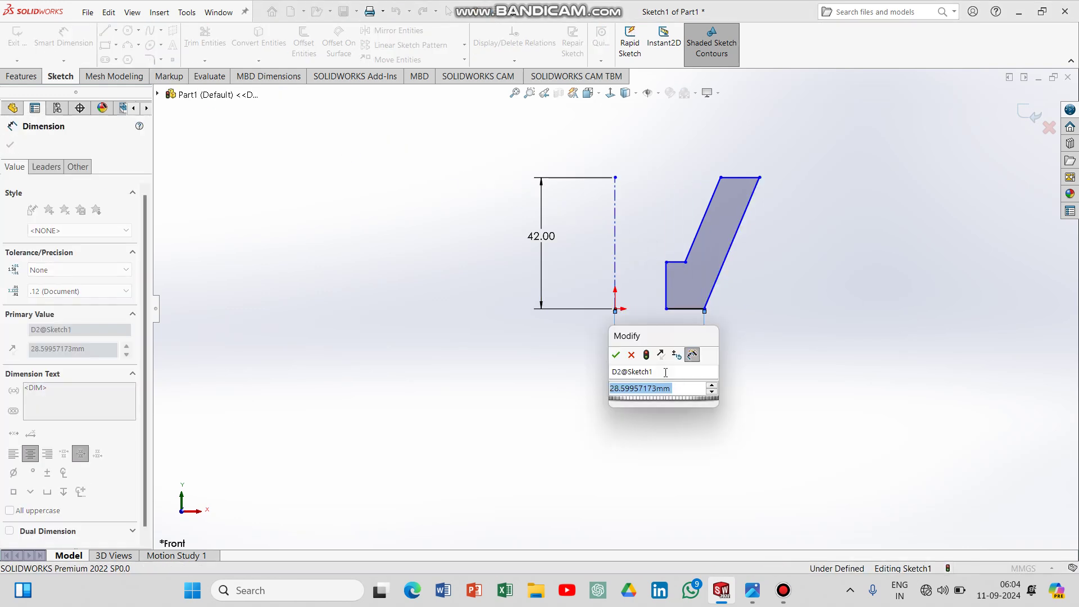
Try setting the distance from the centerline to the outer bottom corner to 22.5 mm, and undo the change.
text(50/2)
key(Return)
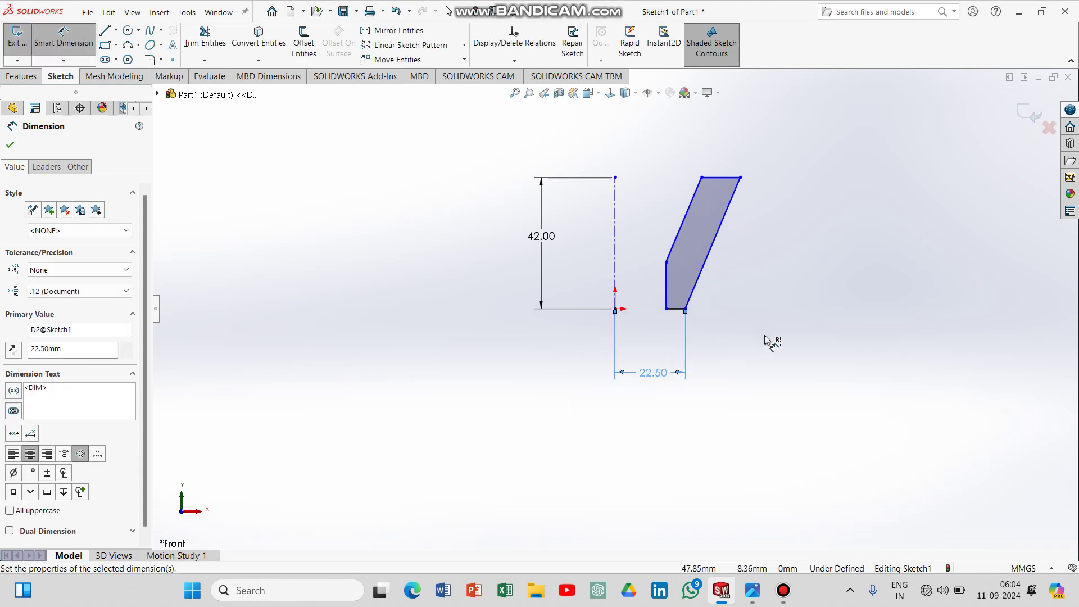
key(ctrl+z)
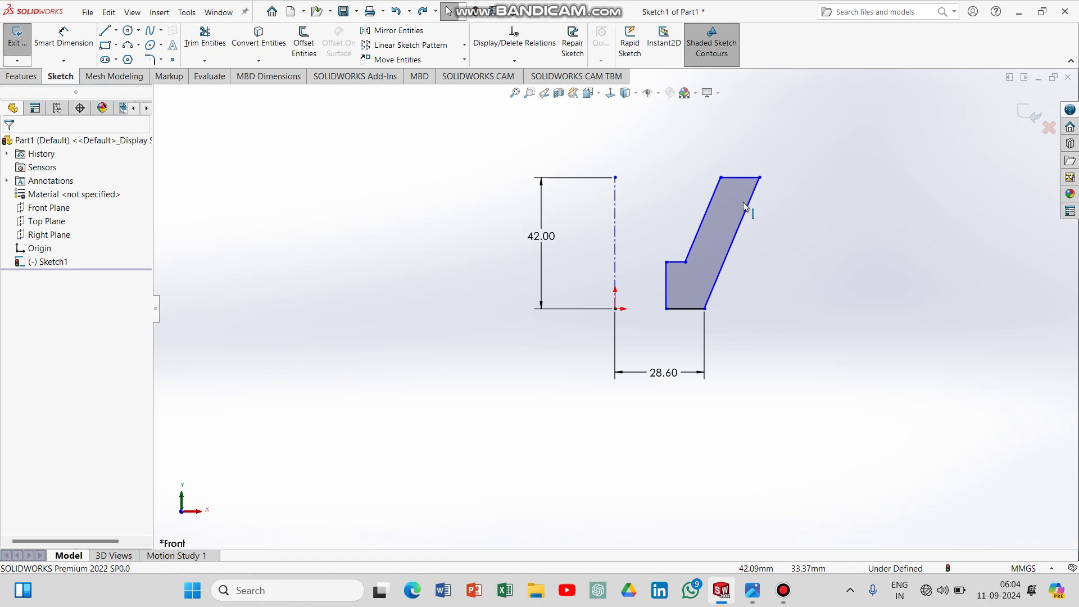
Dimension the wall thickness between the profile's two slanted lines to 6 mm.
click(62, 35)
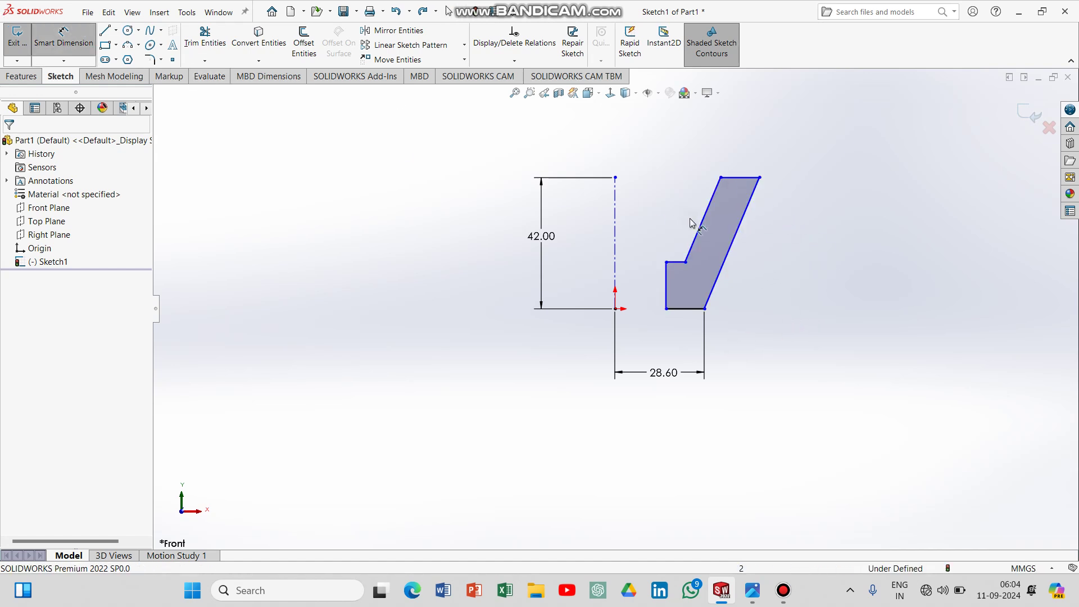
click(734, 238)
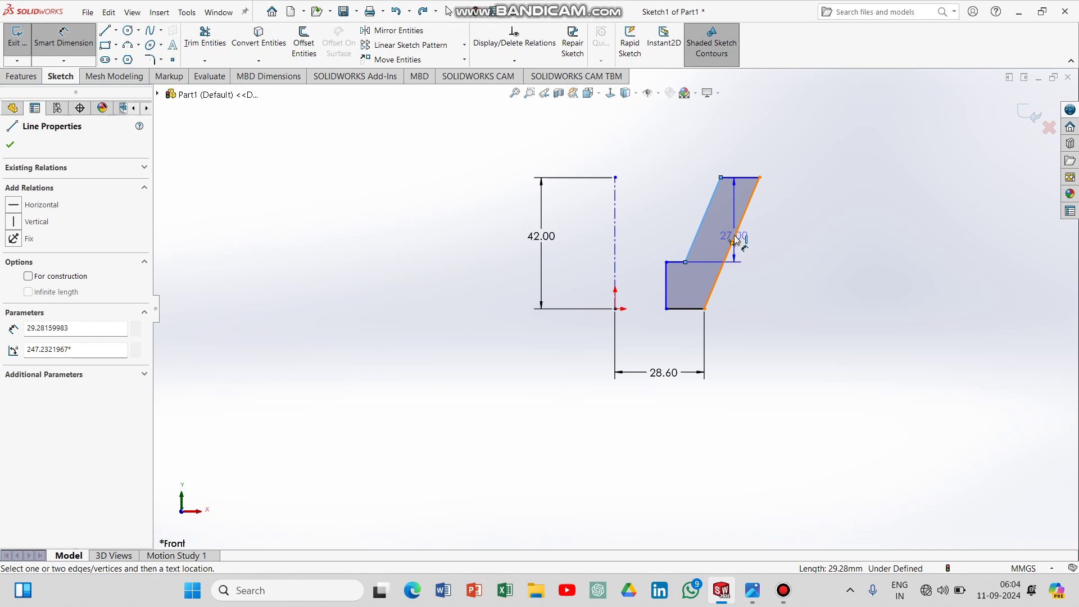
click(735, 239)
click(754, 119)
text(6)
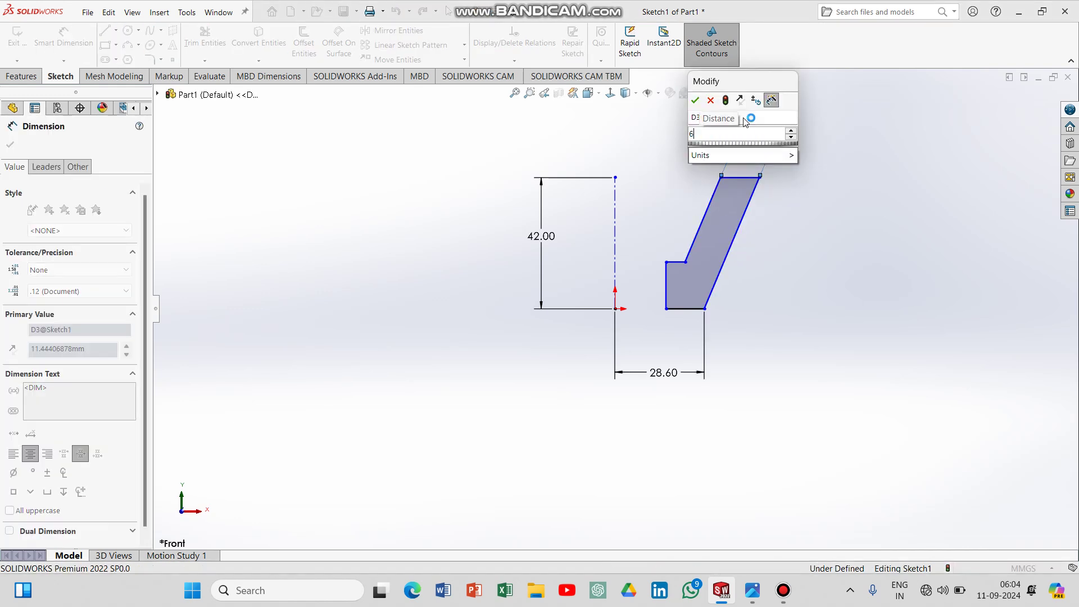
key(Return)
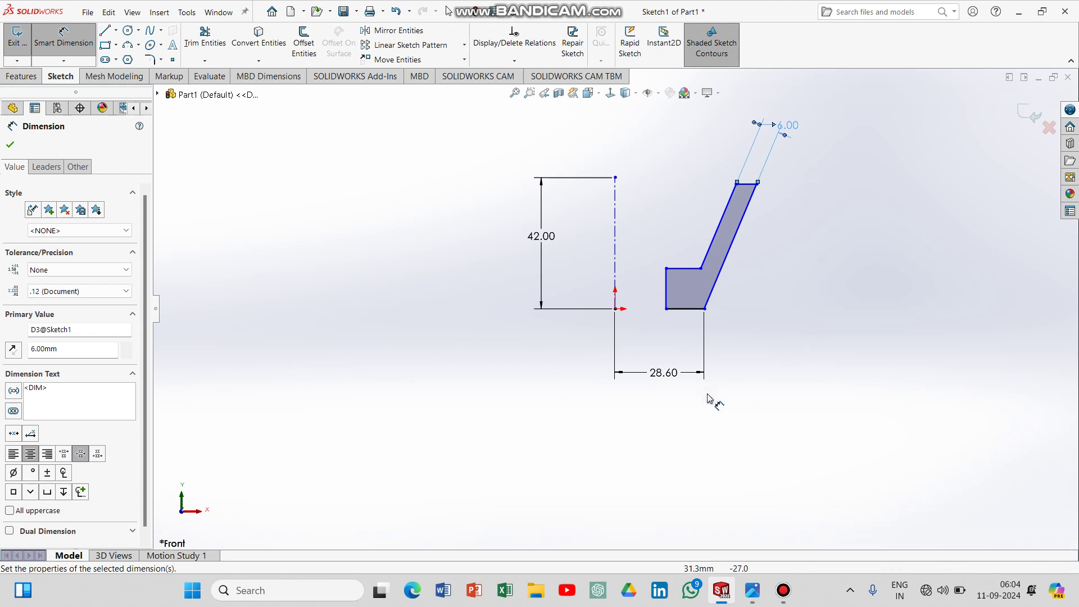
key(Escape)
Set the horizontal distance from the centerline to the outer bottom corner to 22.5 mm.
double_click(664, 374)
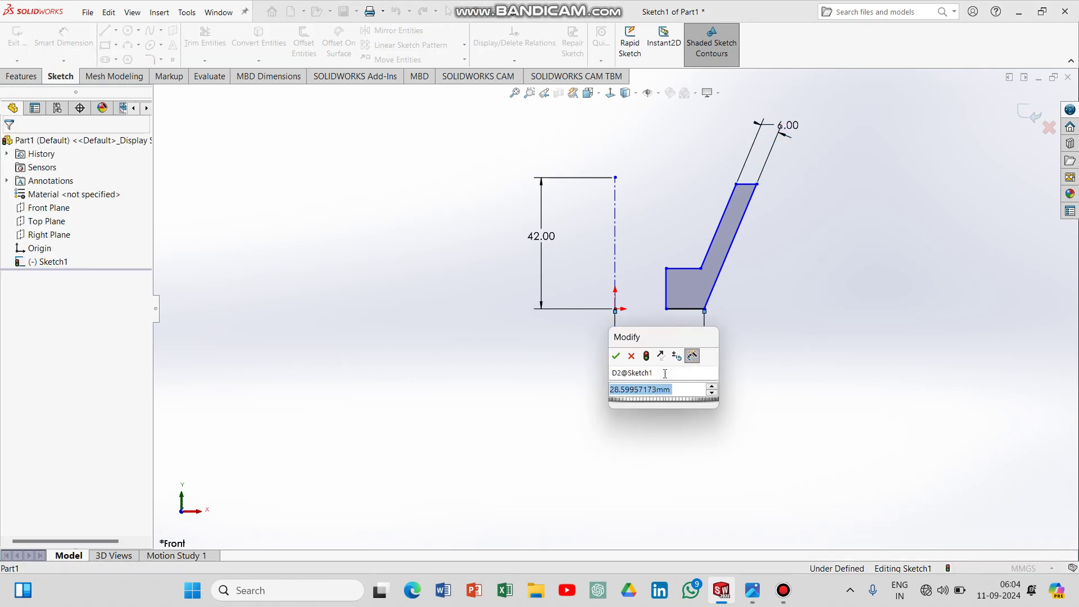
text(22.5)
key(Return)
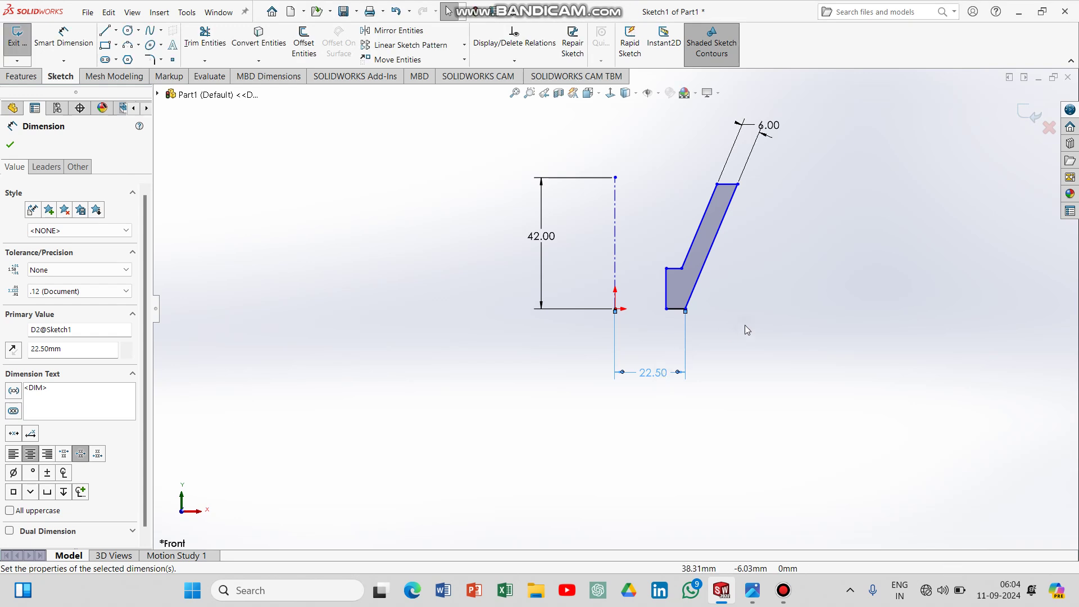
Check the cup's bore diameter in the reference drawing and dimension the profile's inner bottom corner 11.25 mm from the centerline.
click(751, 591)
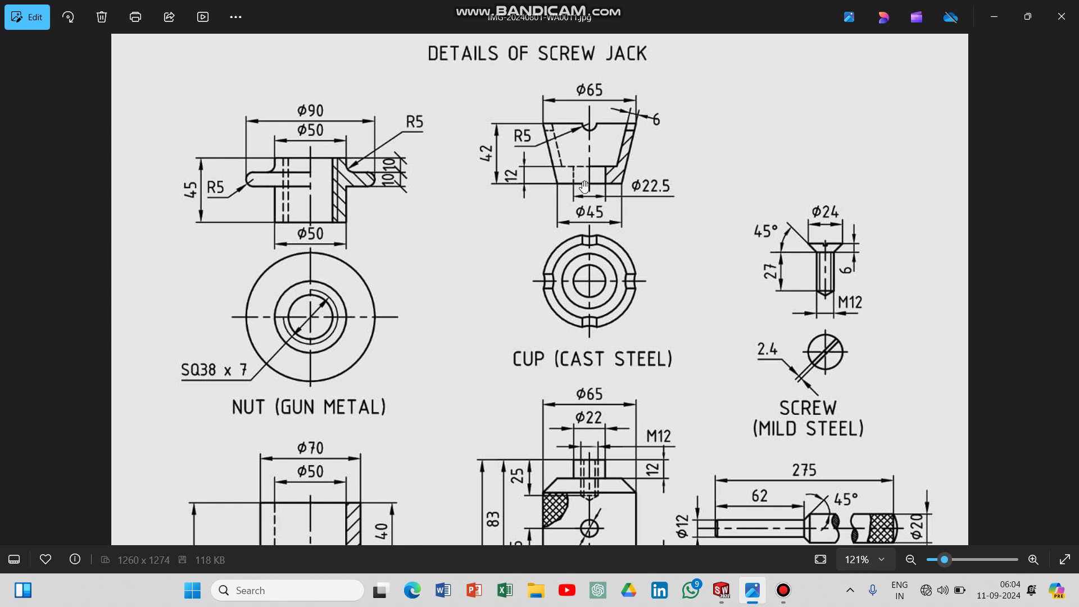
click(721, 590)
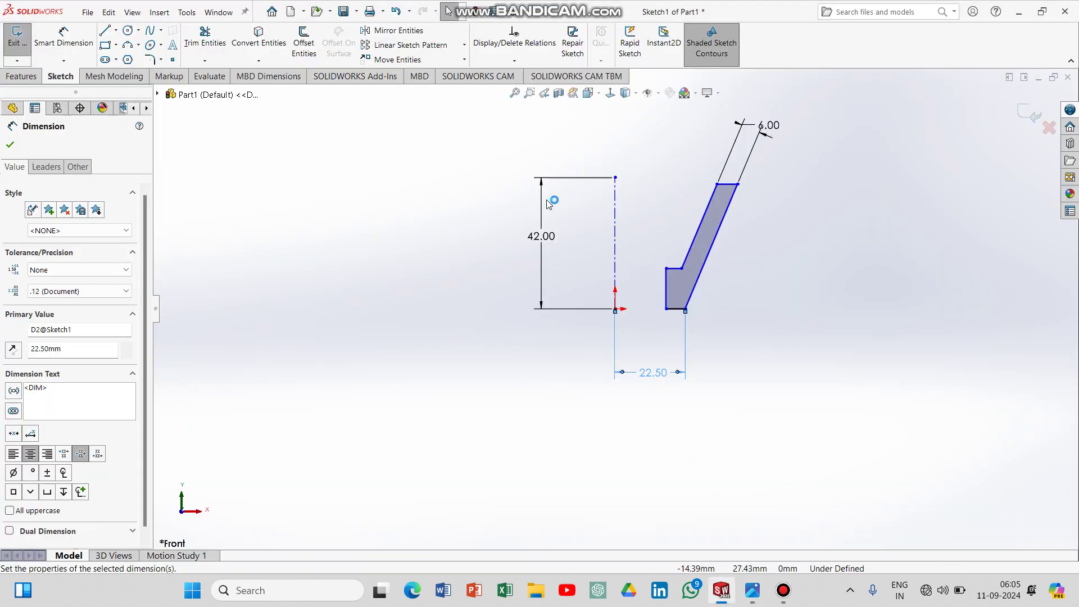
click(79, 38)
click(615, 290)
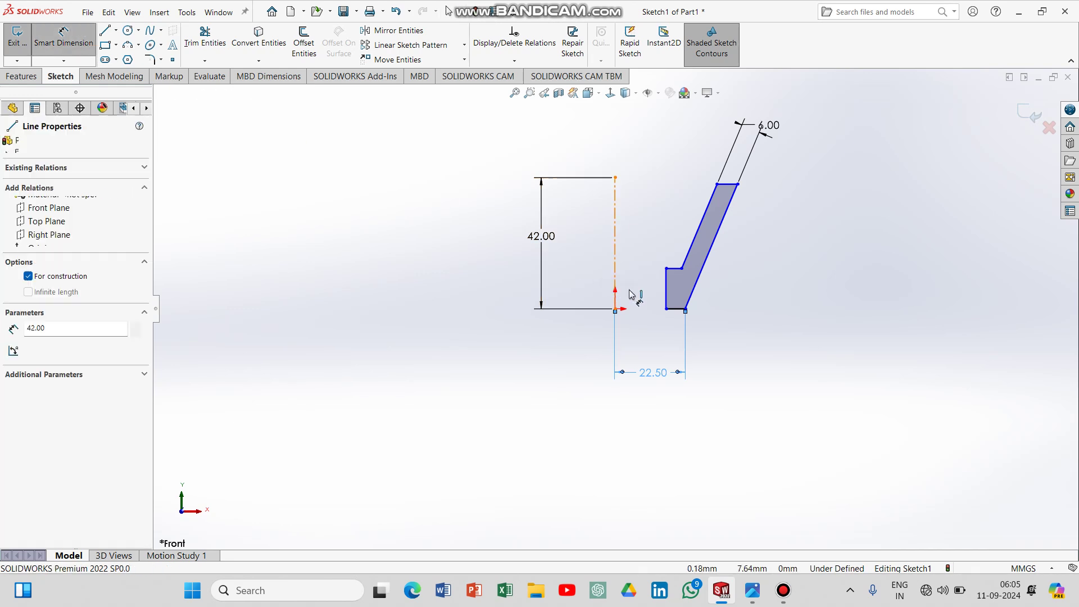
click(667, 309)
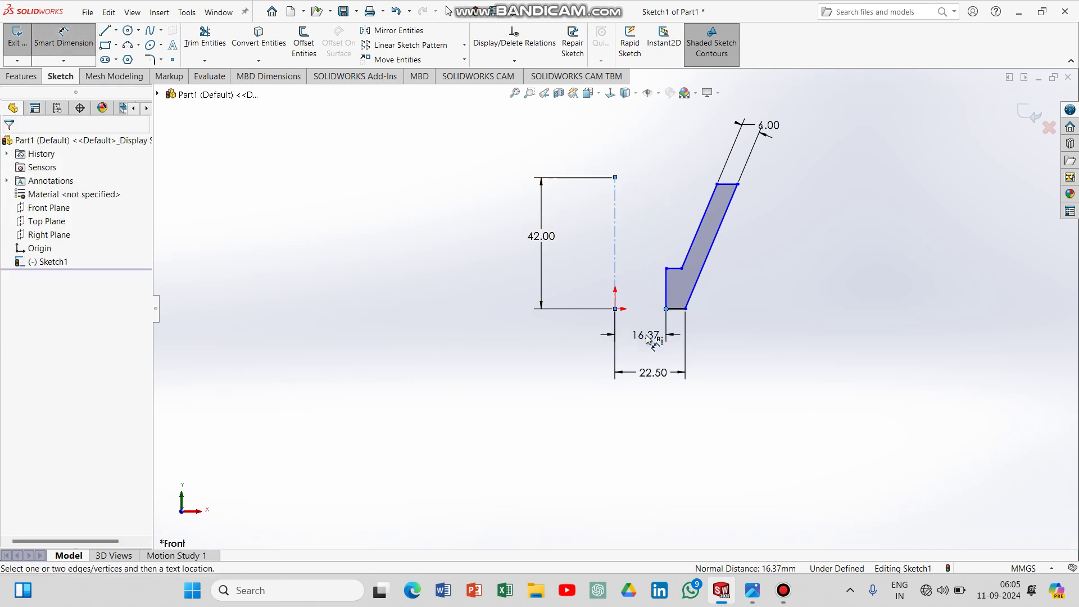
click(646, 339)
text(11.25)
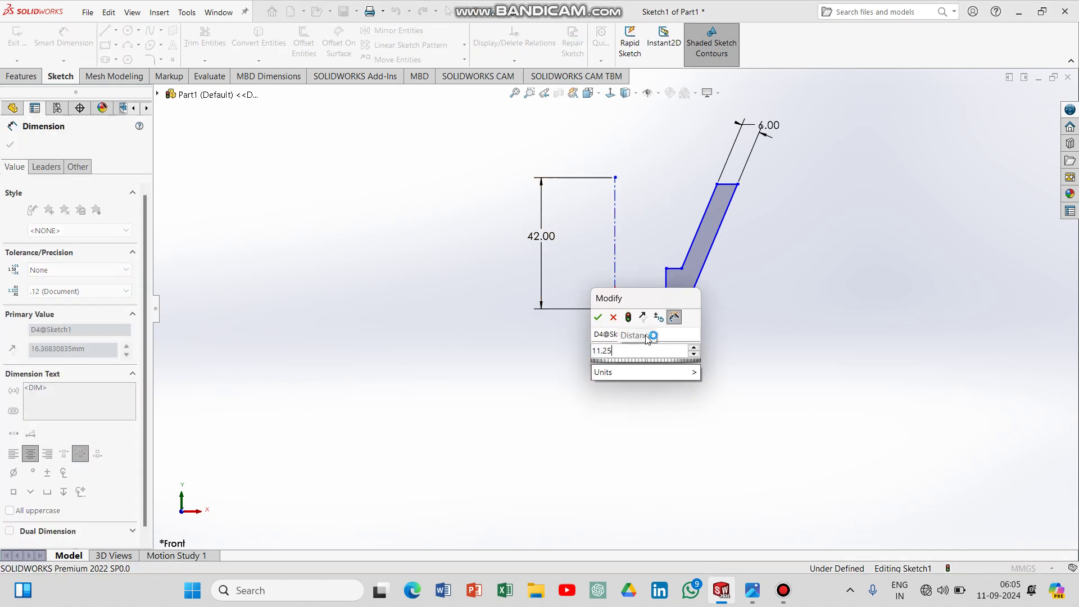
key(Return)
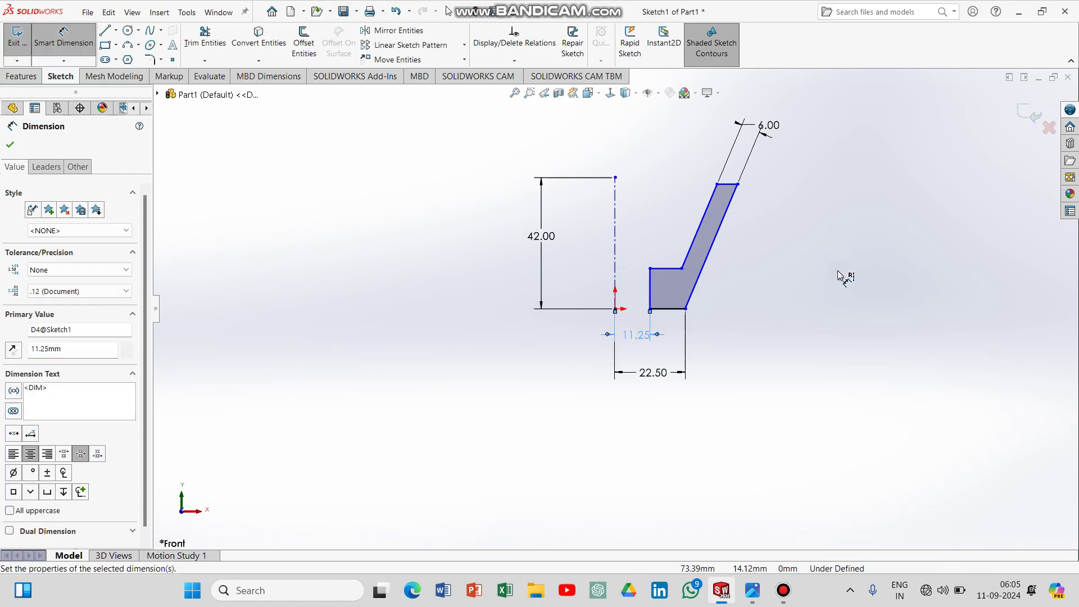
Dimension the height of the profile's base step to 12 mm above the bottom edge.
click(673, 269)
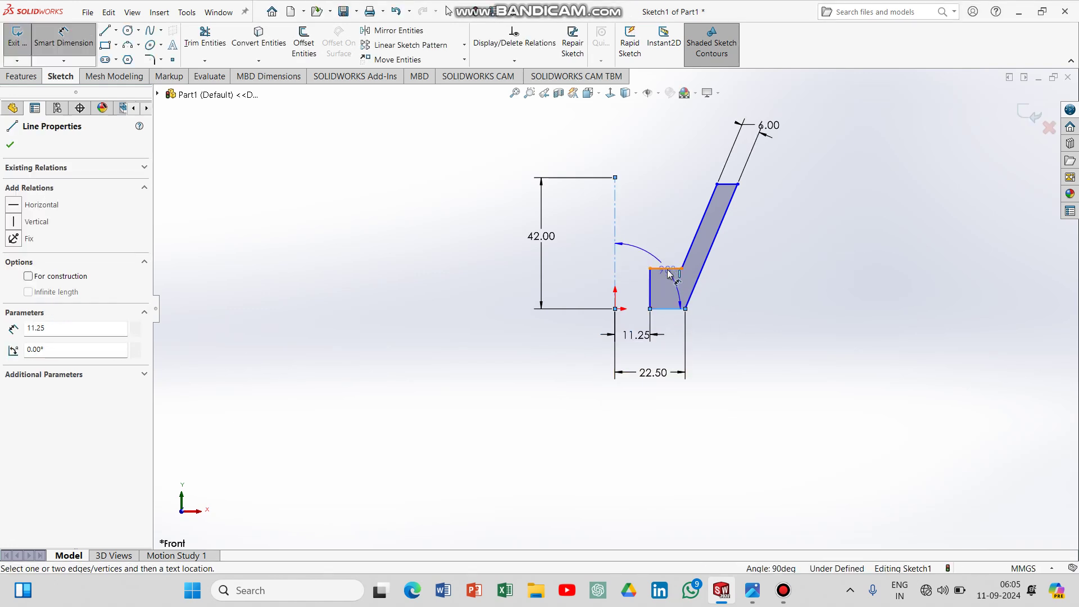
click(674, 309)
click(774, 291)
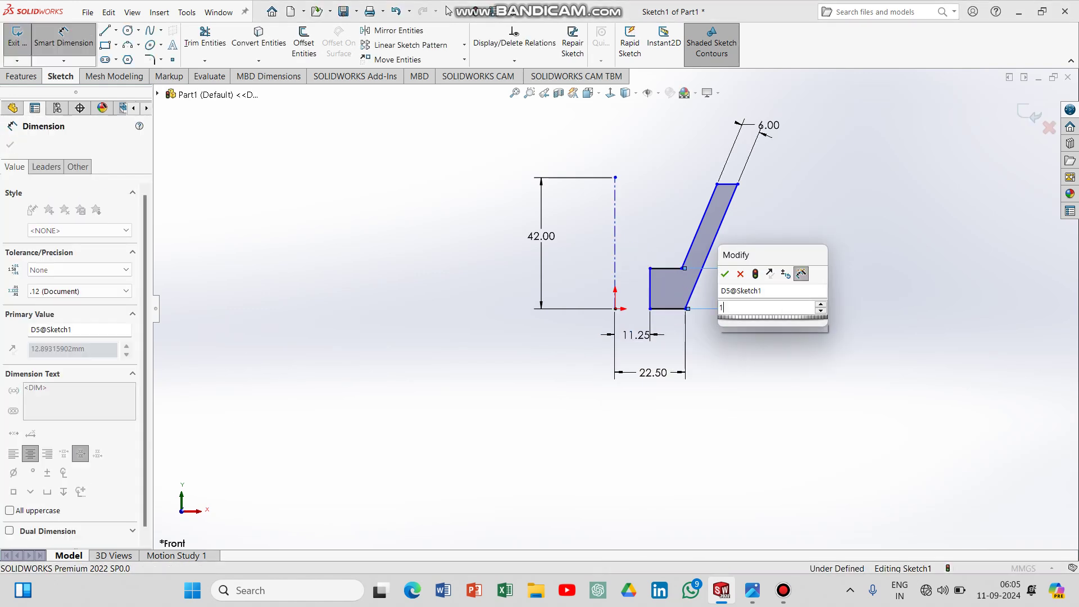
text(12)
key(Return)
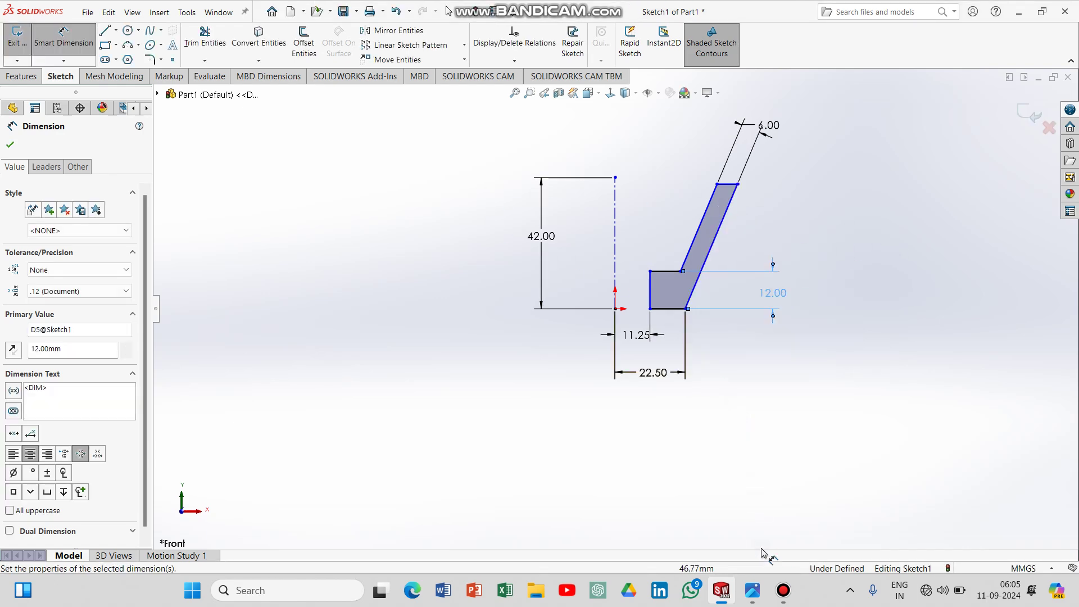
Check the cup's rim diameter in the reference drawing and dimension the profile's outer top corner 32.5 mm from the centerline.
click(753, 595)
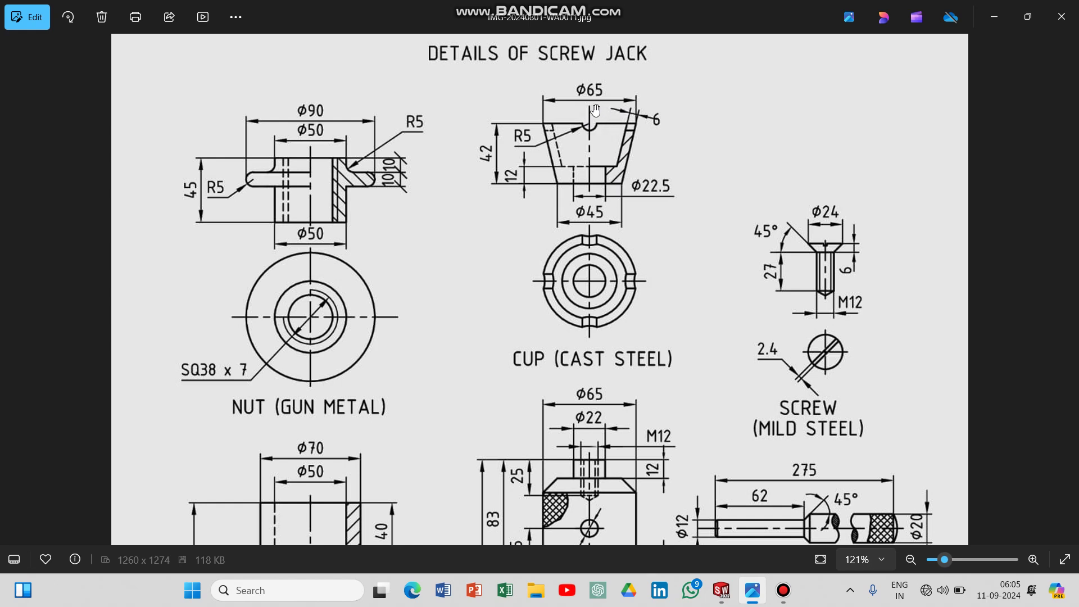
click(729, 593)
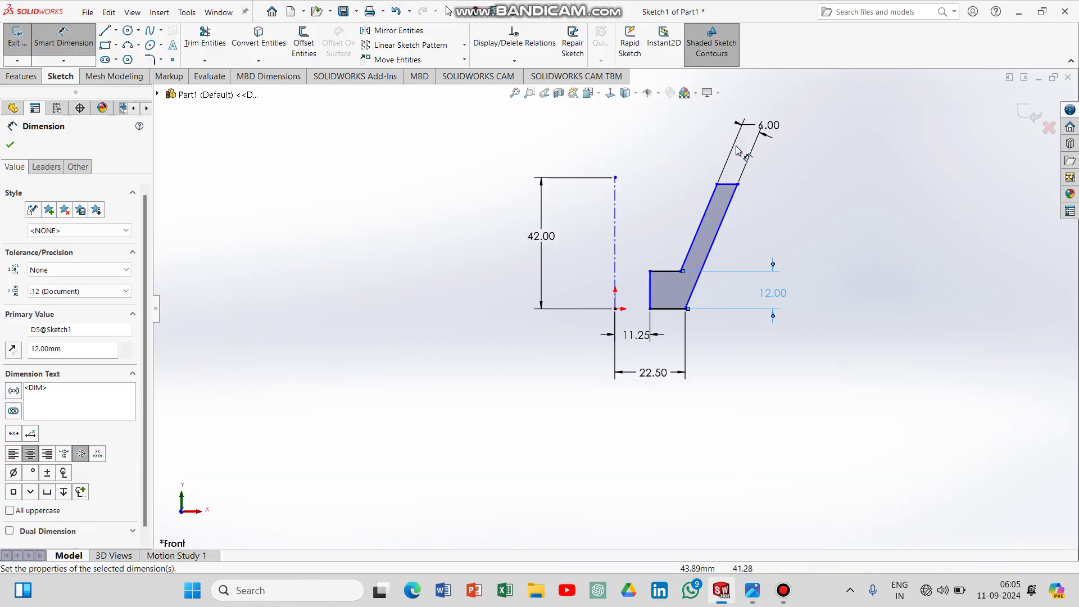
click(616, 209)
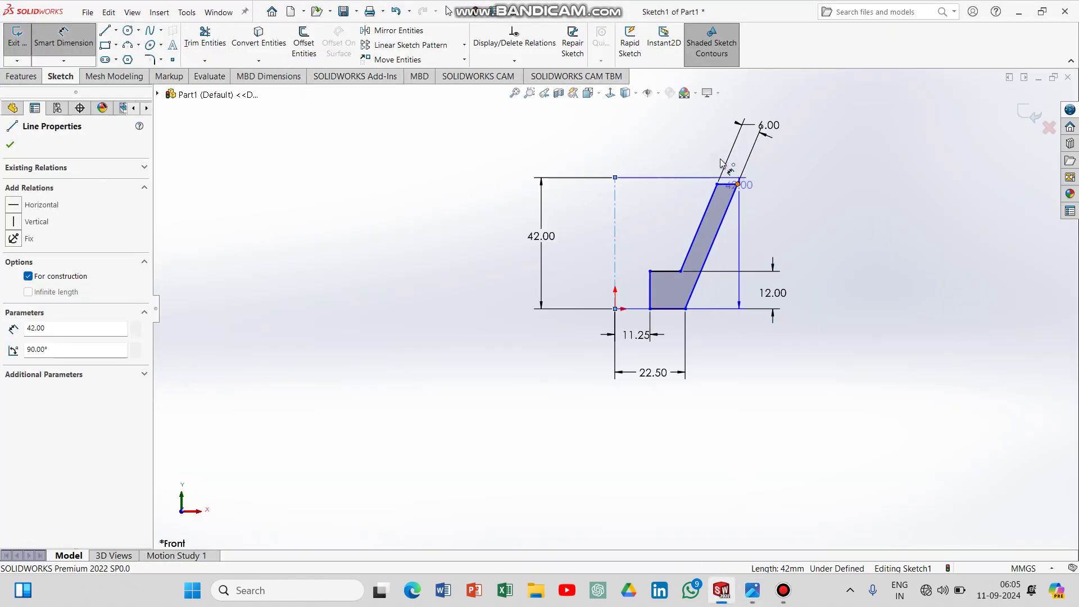
click(738, 184)
click(677, 124)
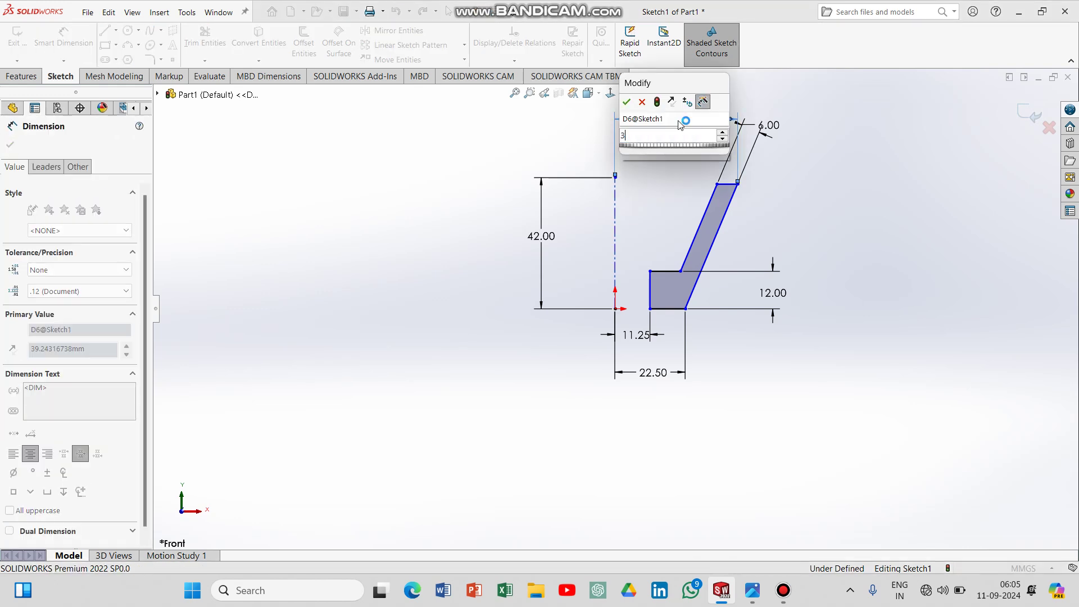
text(32.5)
key(Return)
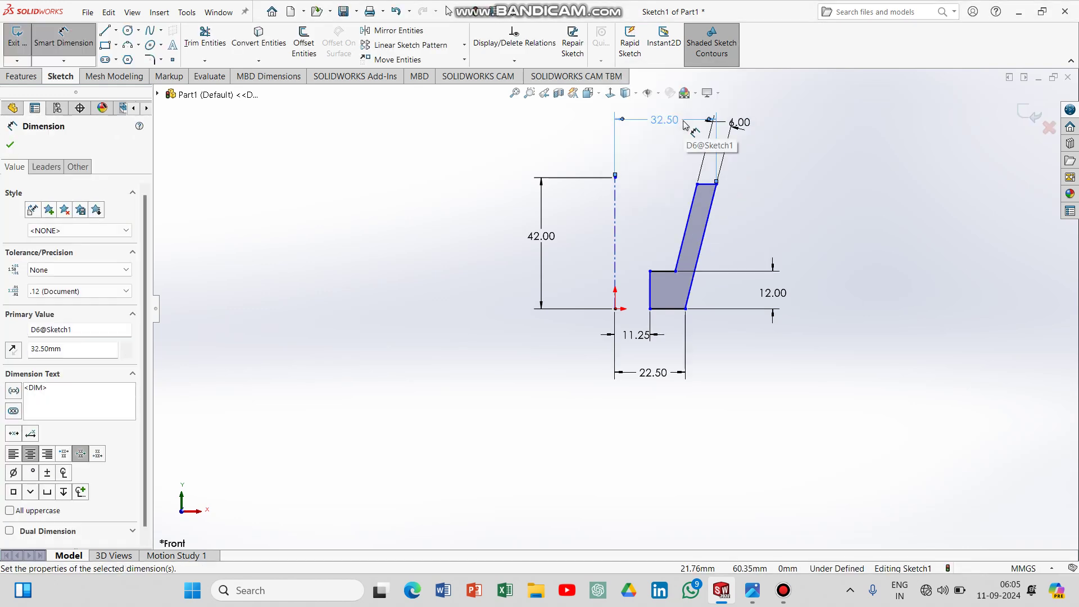
Dimension the overall height between the profile's top and bottom edges to 42 mm.
click(706, 184)
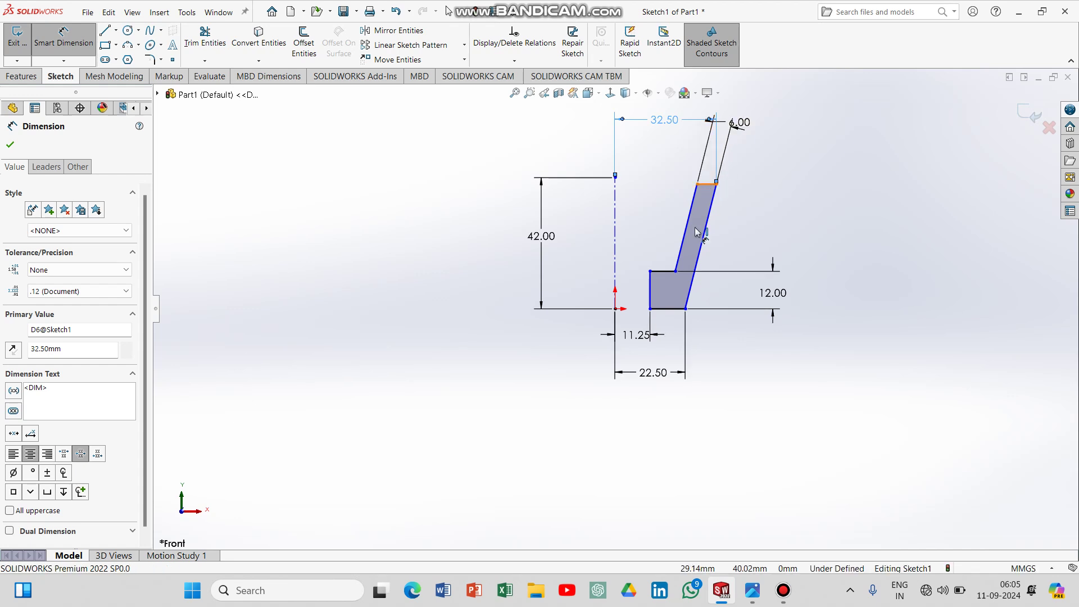
click(675, 309)
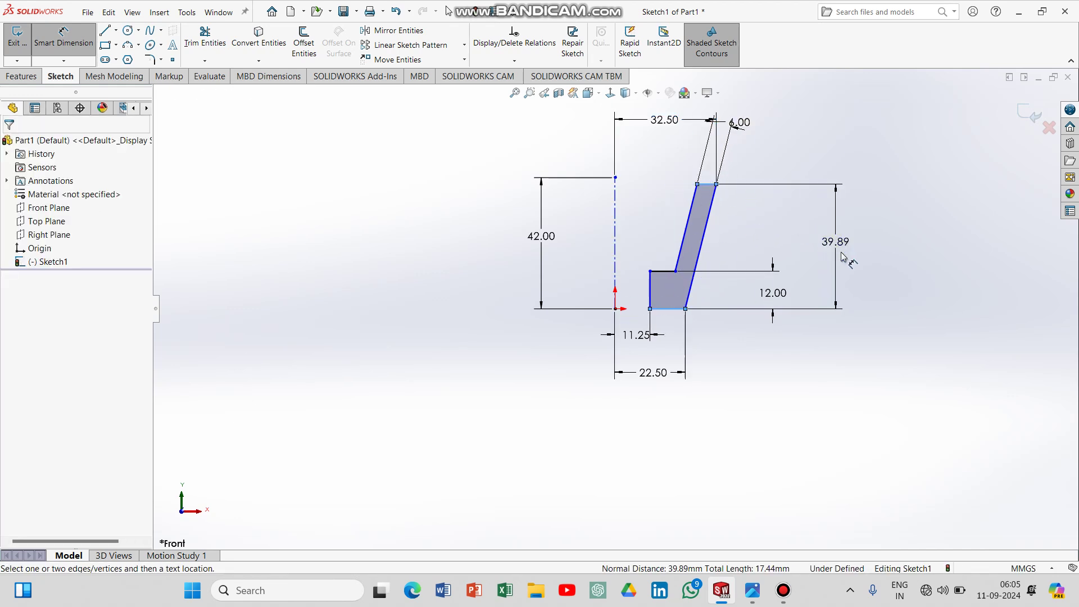
click(843, 256)
text(42)
key(Return)
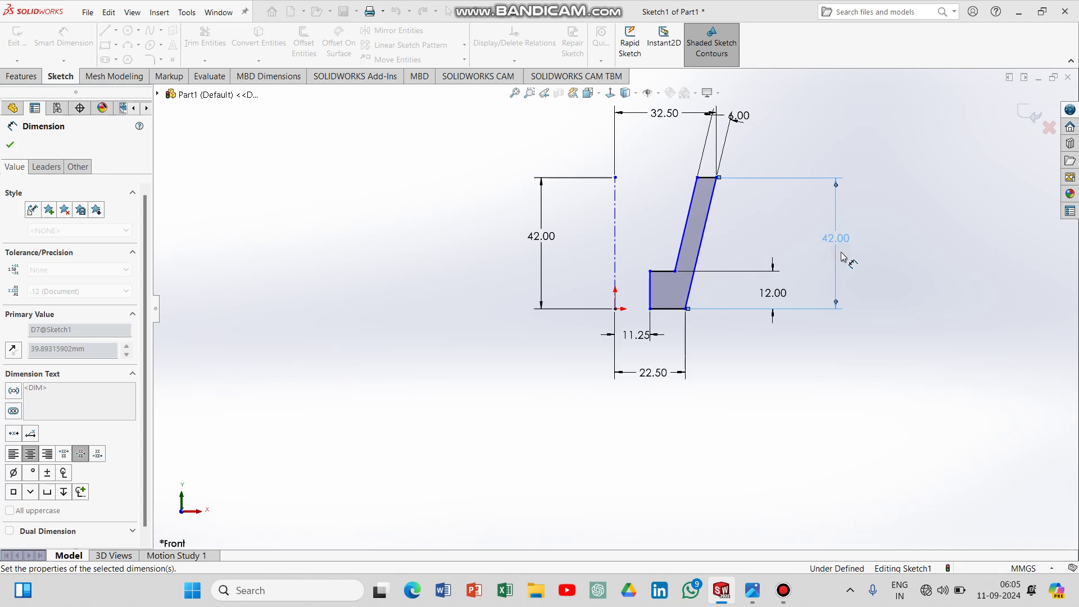
click(923, 305)
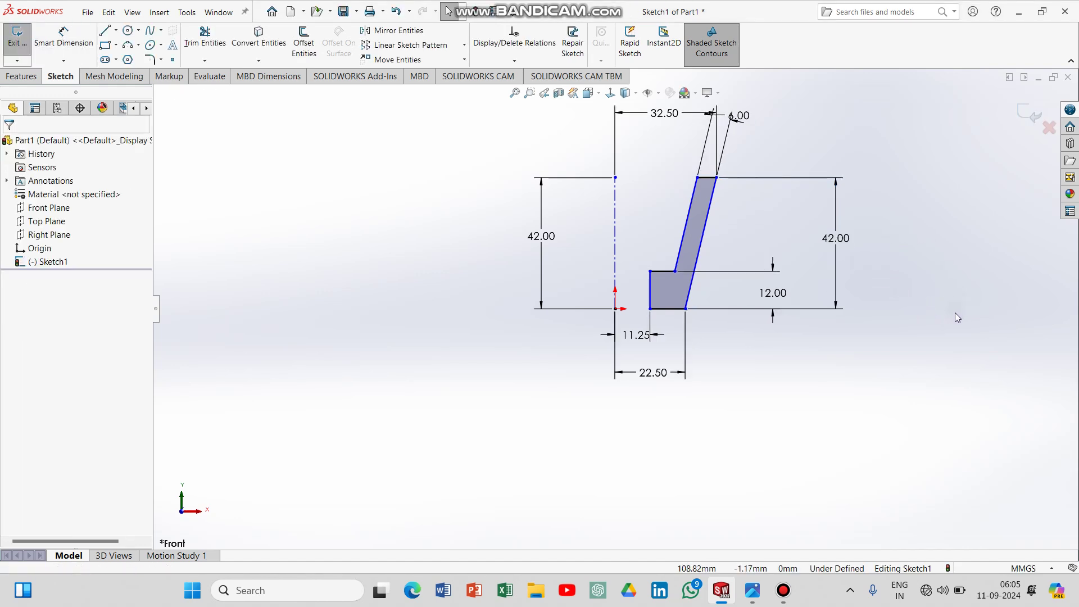
key(f)
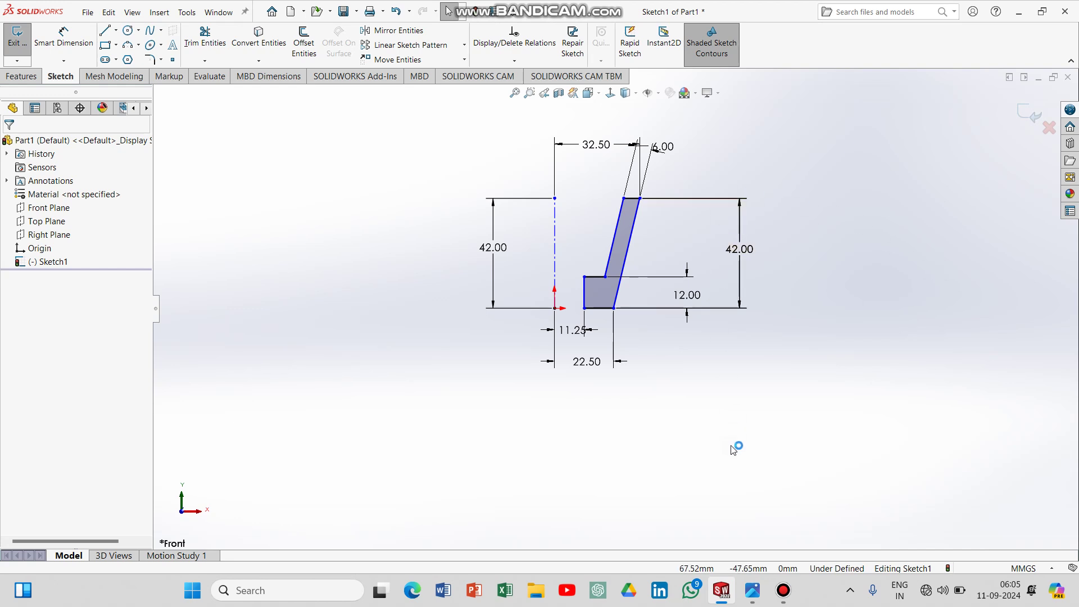
click(782, 593)
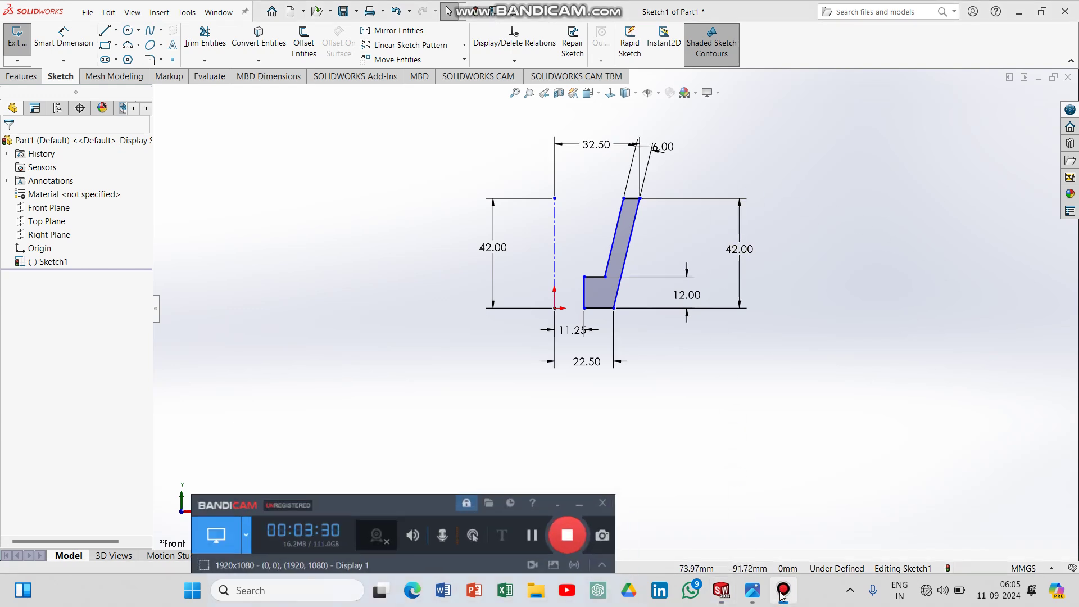
click(528, 537)
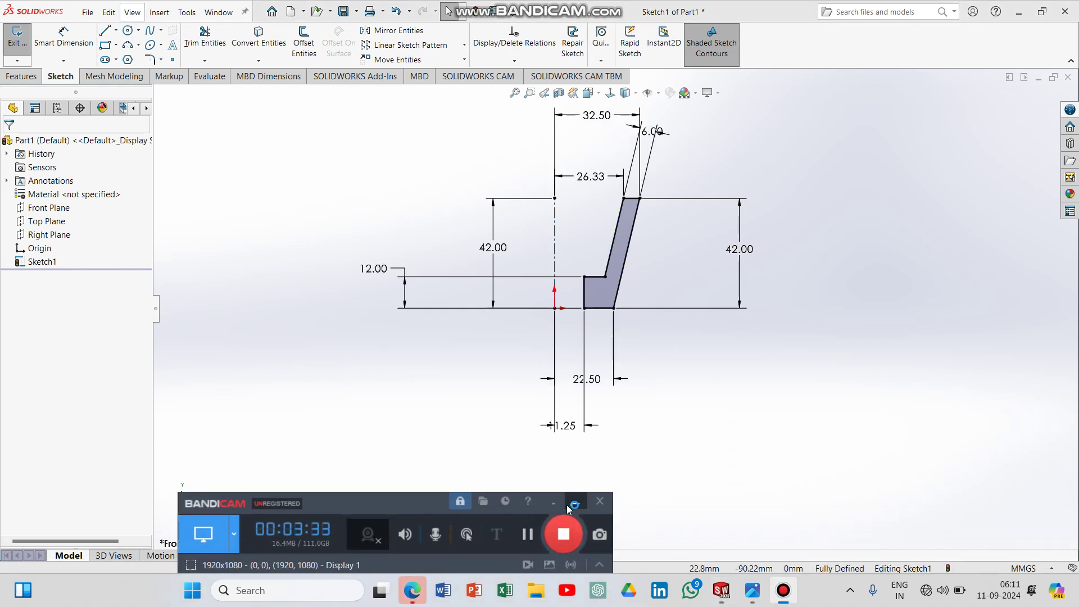
click(567, 504)
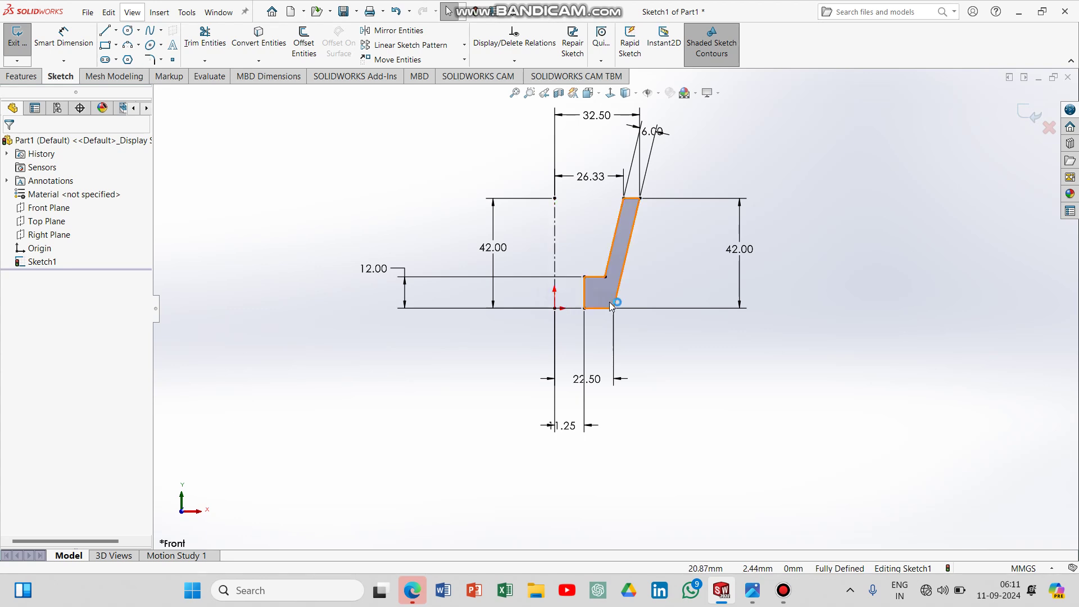
Close the profile sketch and revolve it 360 degrees around the centerline into the solid cup.
click(567, 426)
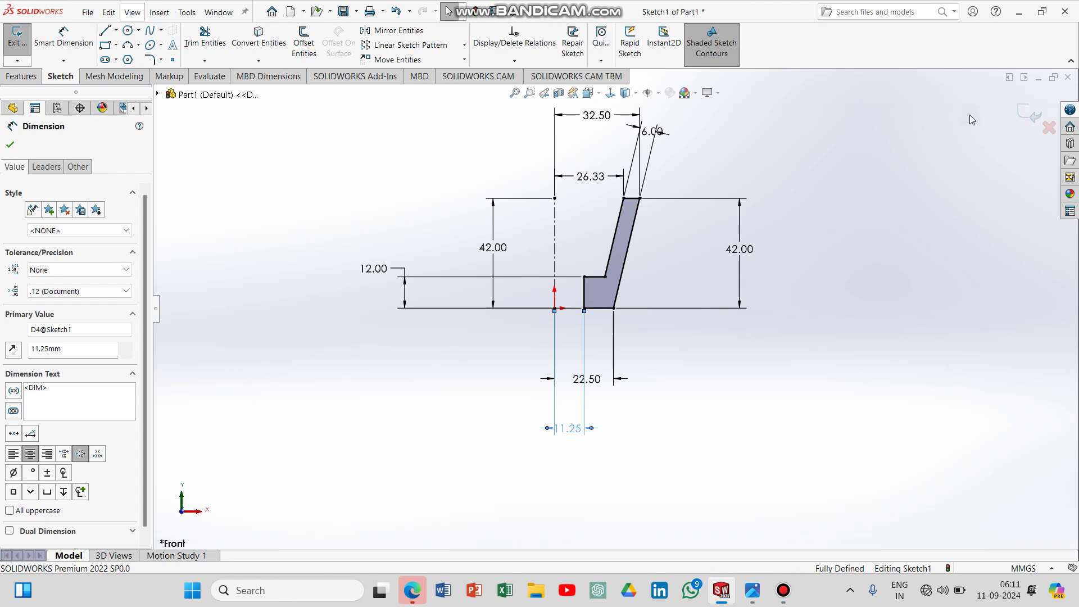
click(1020, 115)
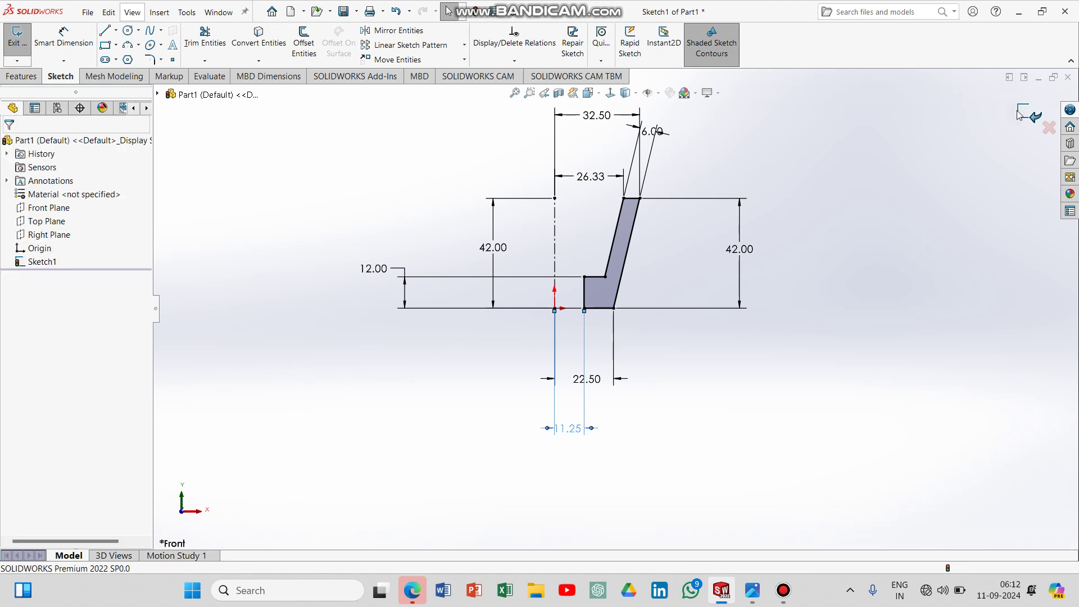
click(43, 262)
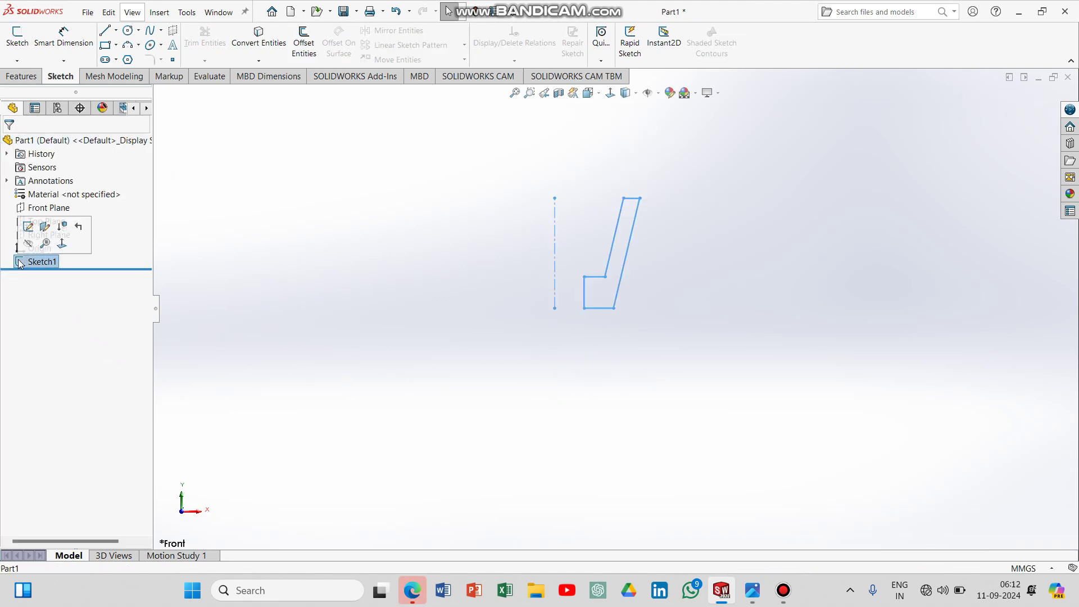
click(22, 76)
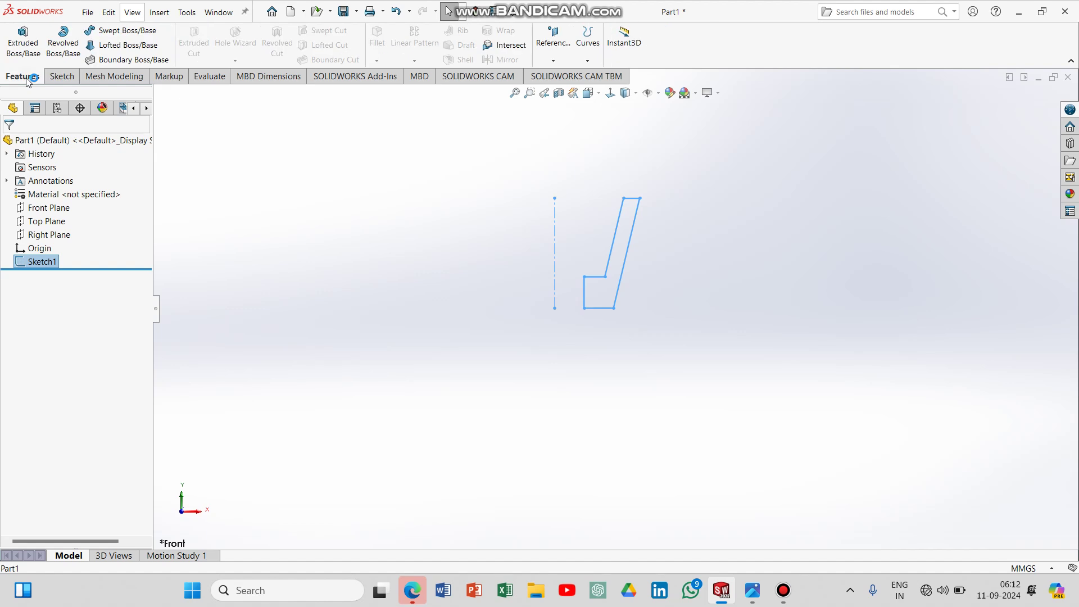
click(57, 59)
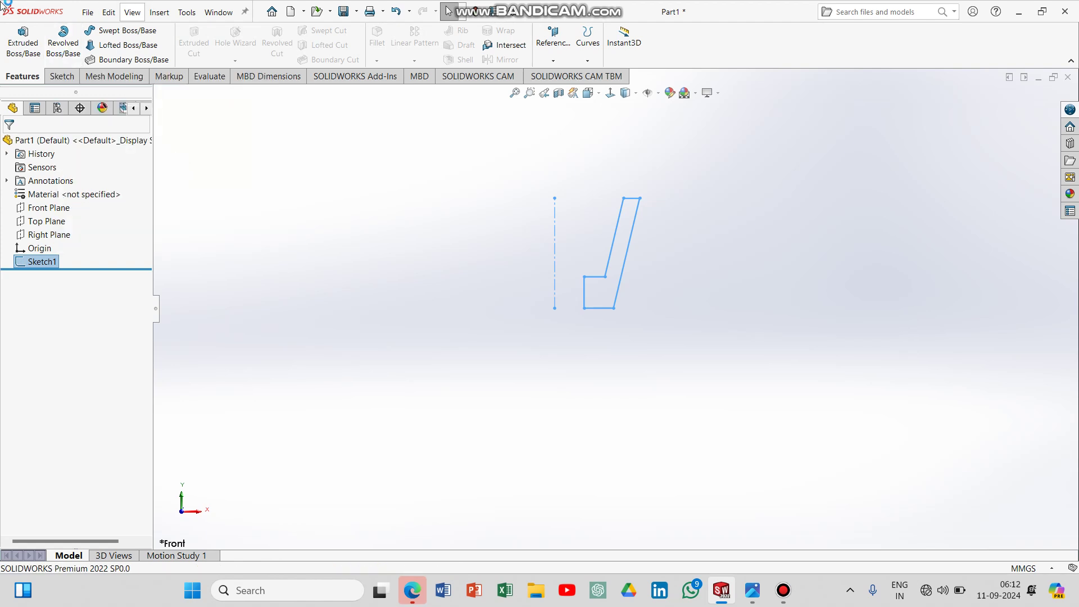
click(65, 57)
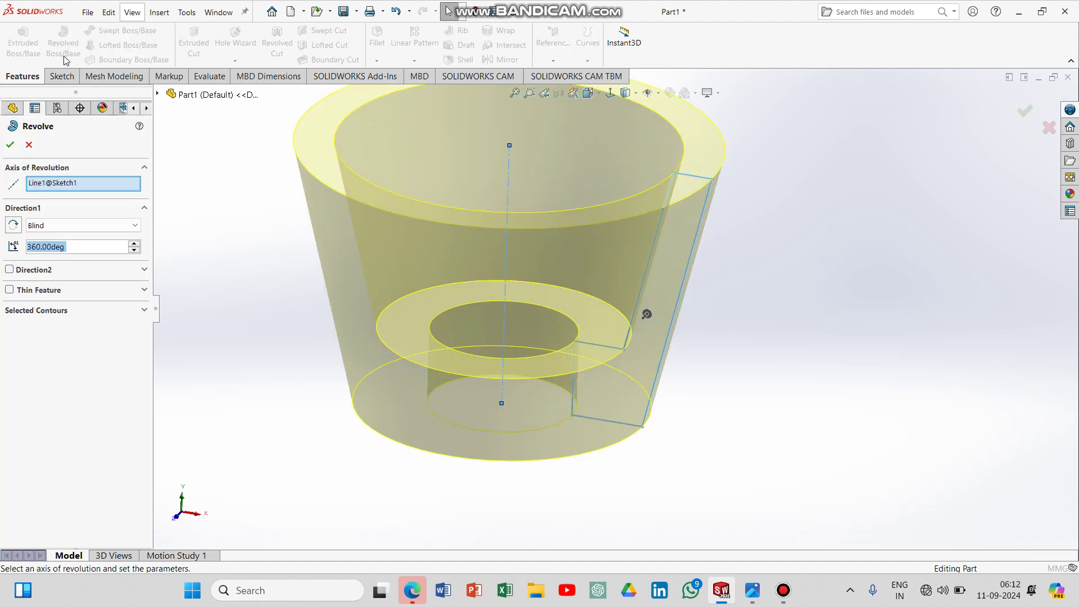
click(1025, 111)
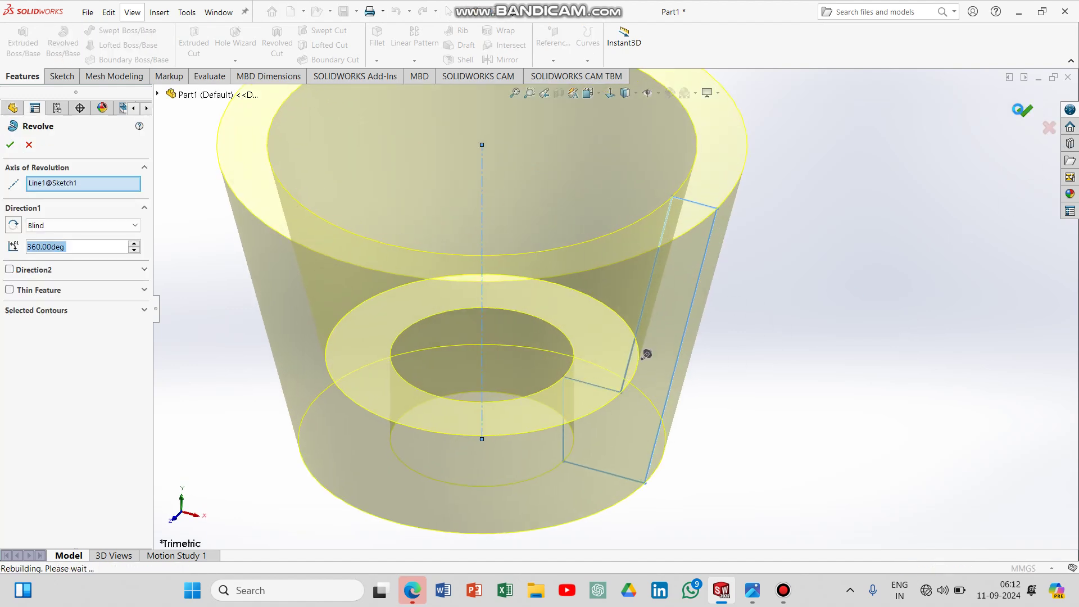
key(f)
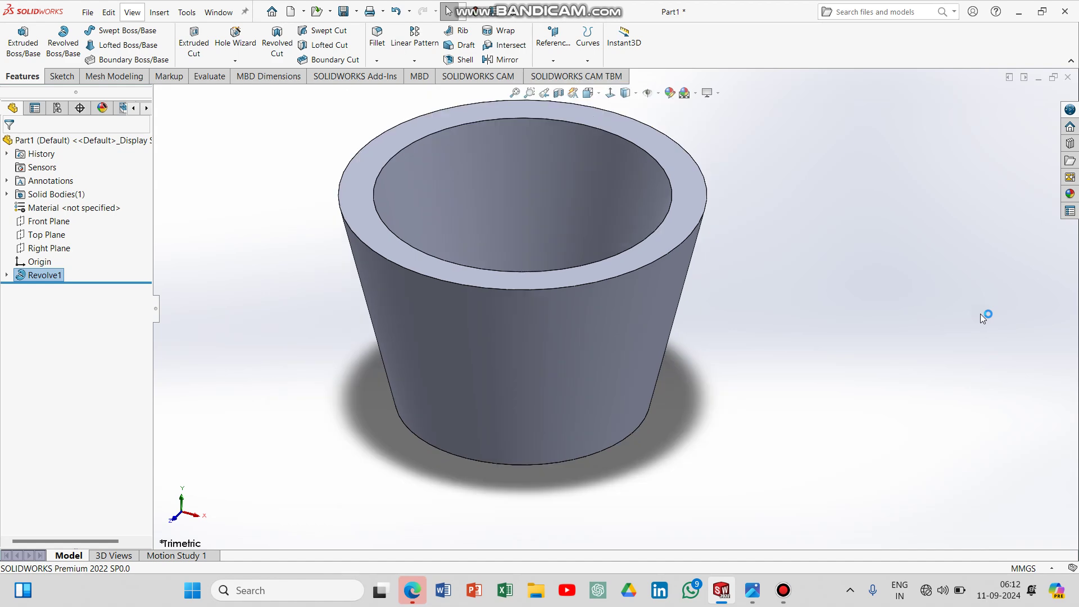
Inspect the revolved cup from below and check the rim notch's radius in the reference drawing.
mouse_move(946, 342)
middle_down()
mouse_move(922, 429)
mouse_move(867, 212)
middle_up()
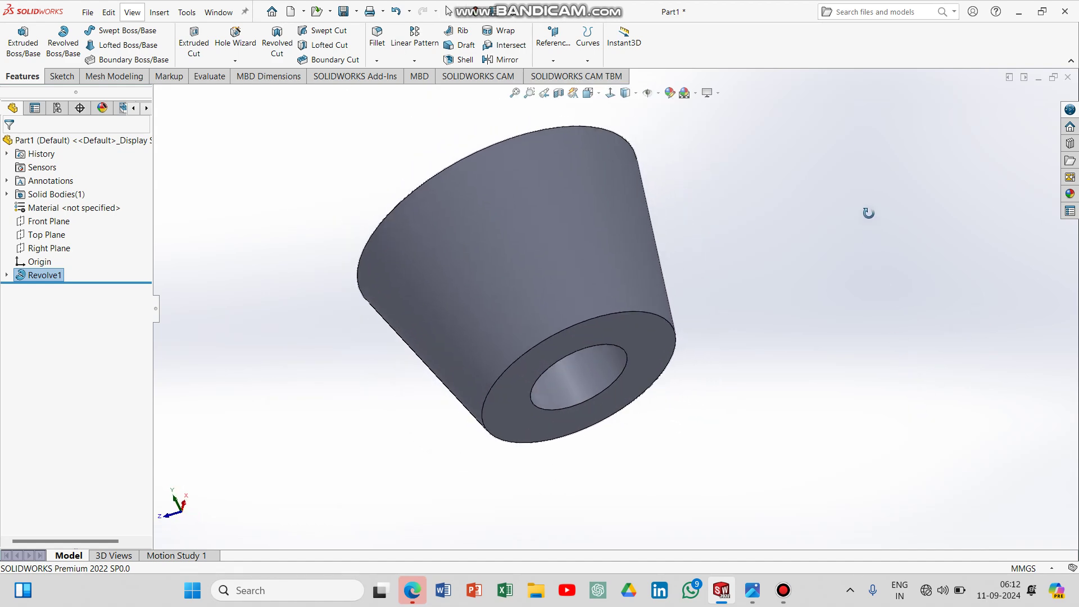
click(752, 590)
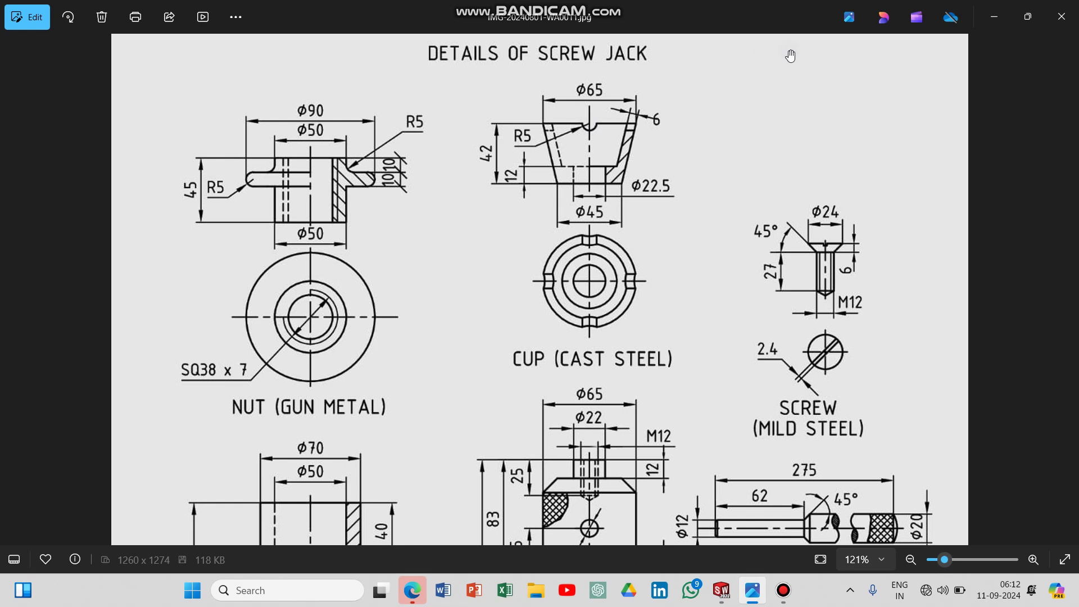
click(994, 16)
middle_drag(855, 268, 855, 340)
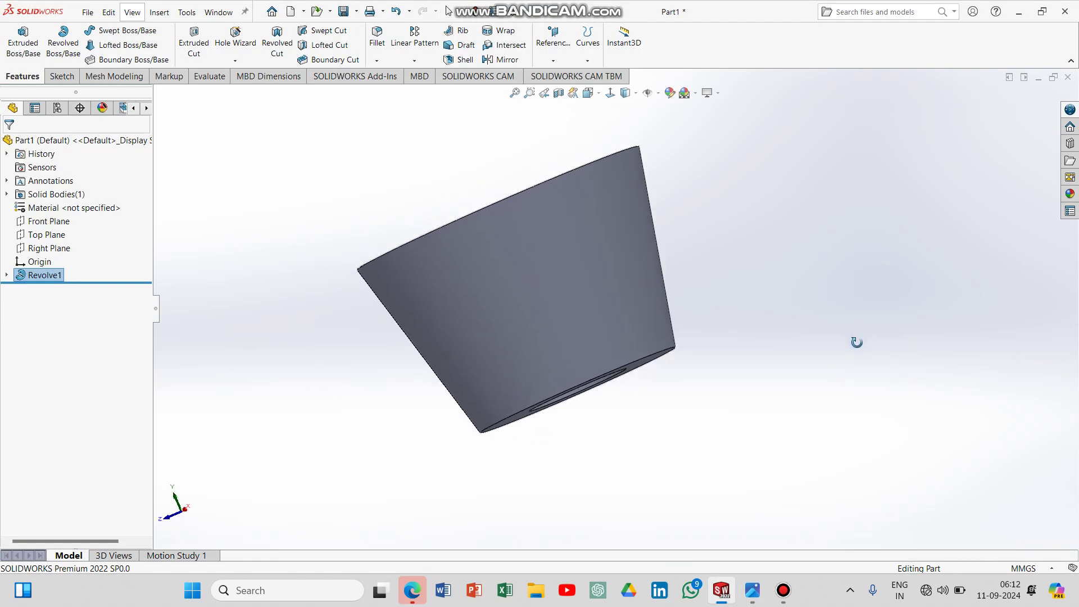
Sketch a circle of about 4.5 mm diameter on the Front Plane, centered on the middle of the cup's top edge.
click(44, 222)
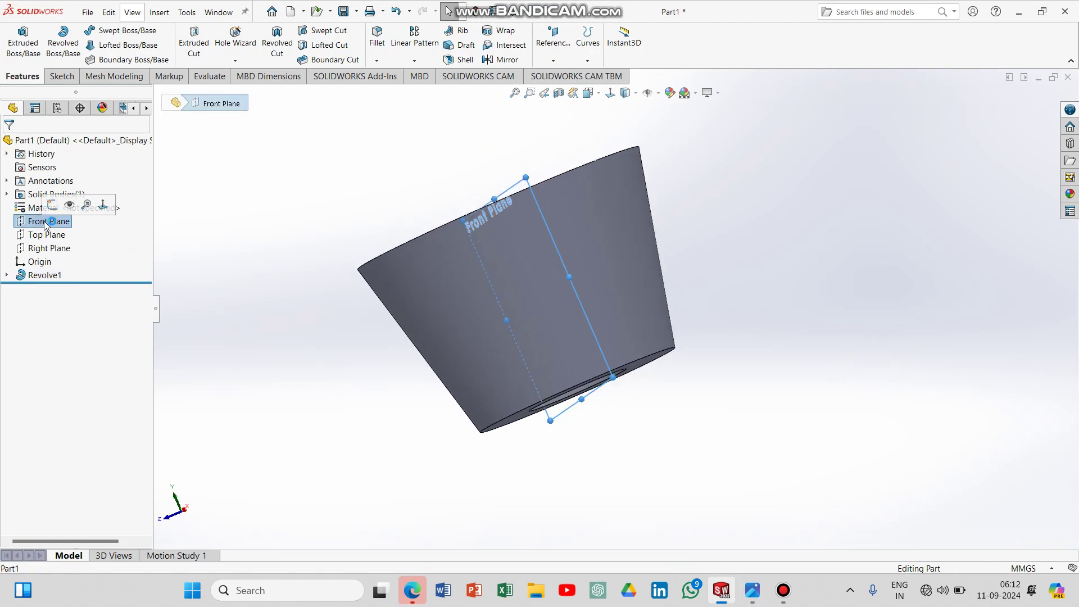
click(57, 77)
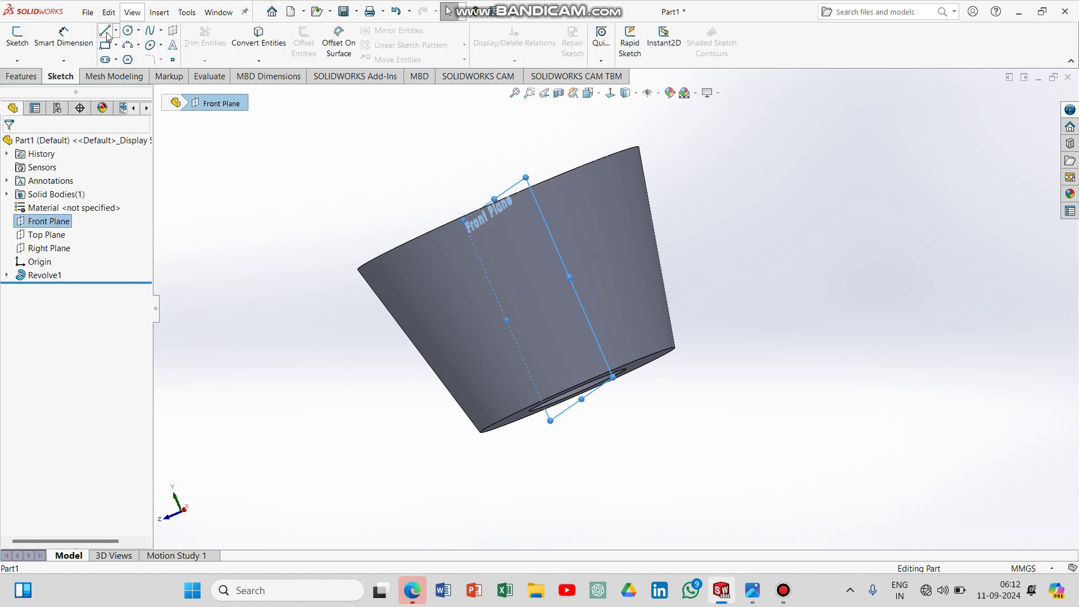
click(127, 30)
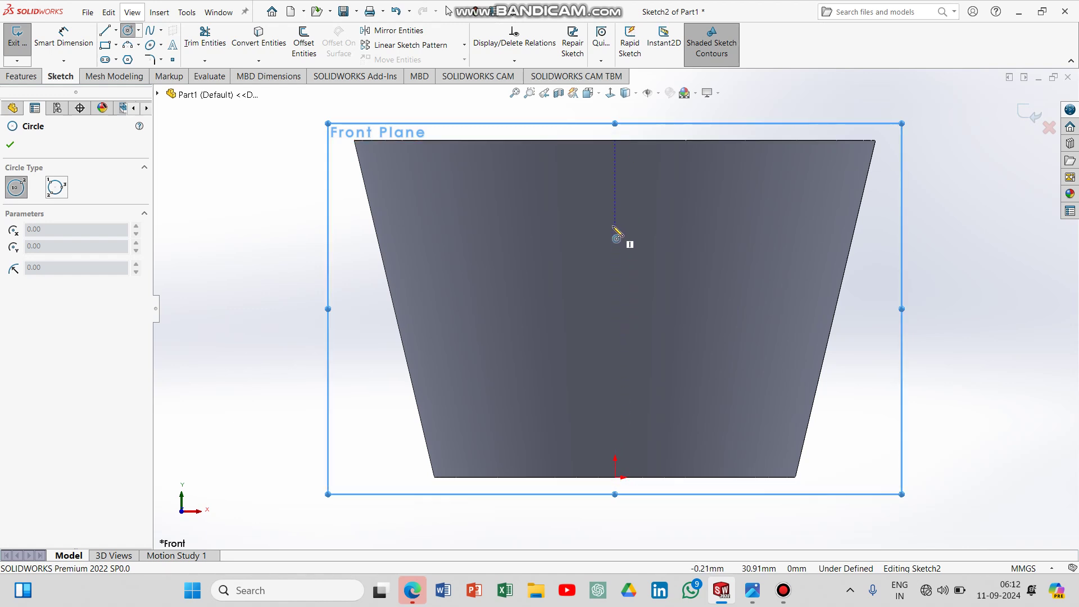
click(615, 141)
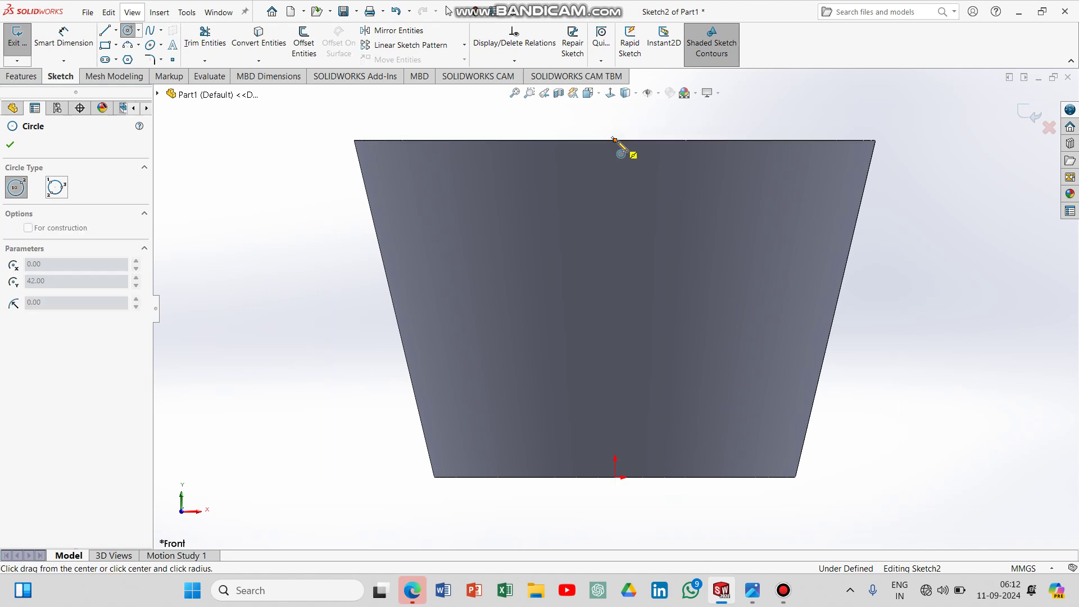
click(632, 153)
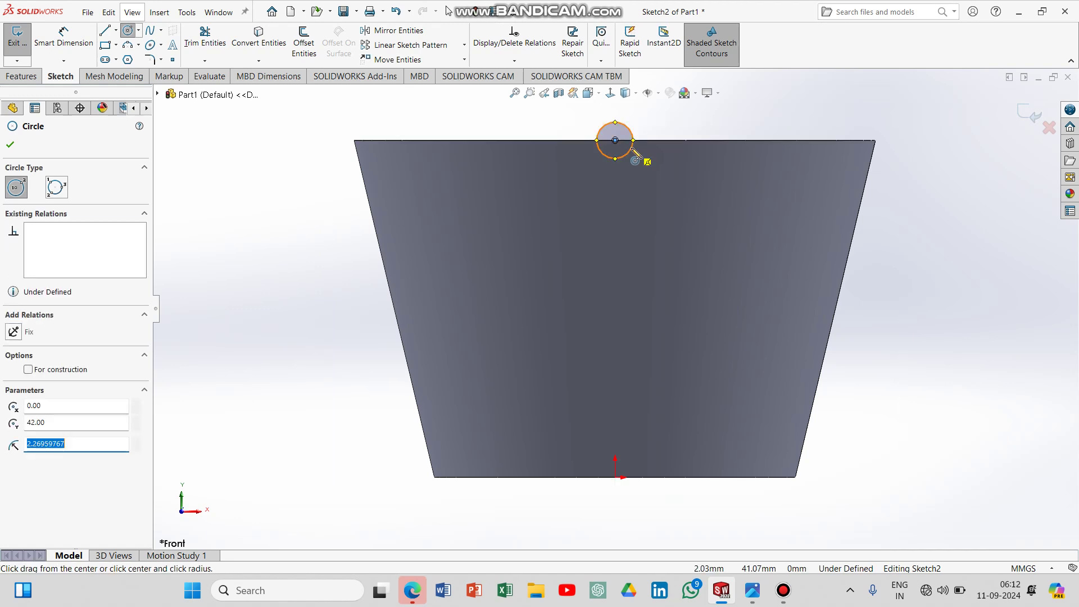
key(Escape)
Dimension the notch circle's diameter to 10 mm and close the sketch.
click(62, 40)
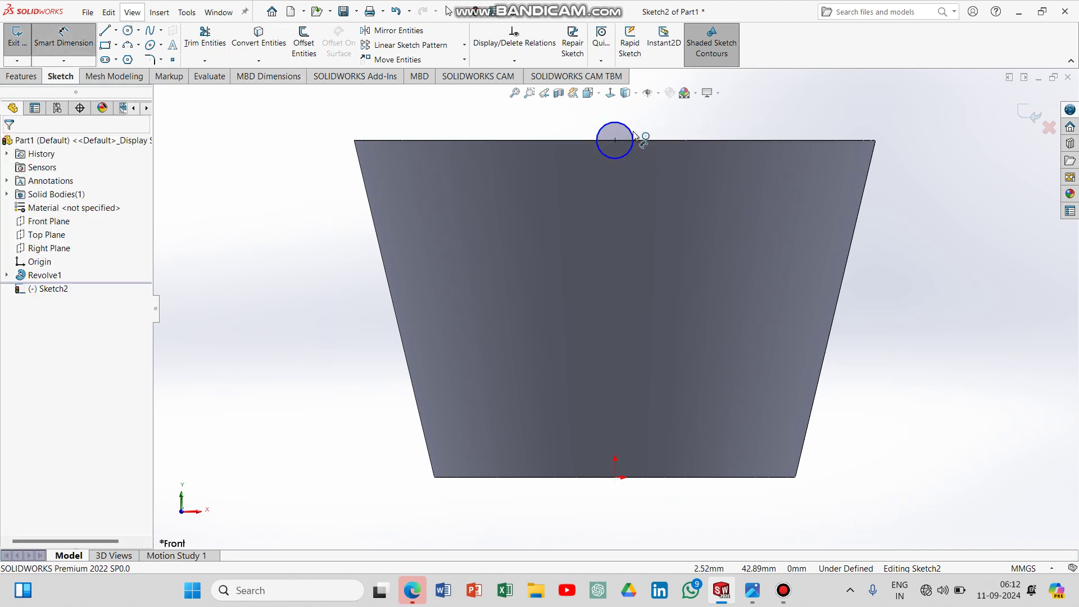
click(633, 134)
click(684, 119)
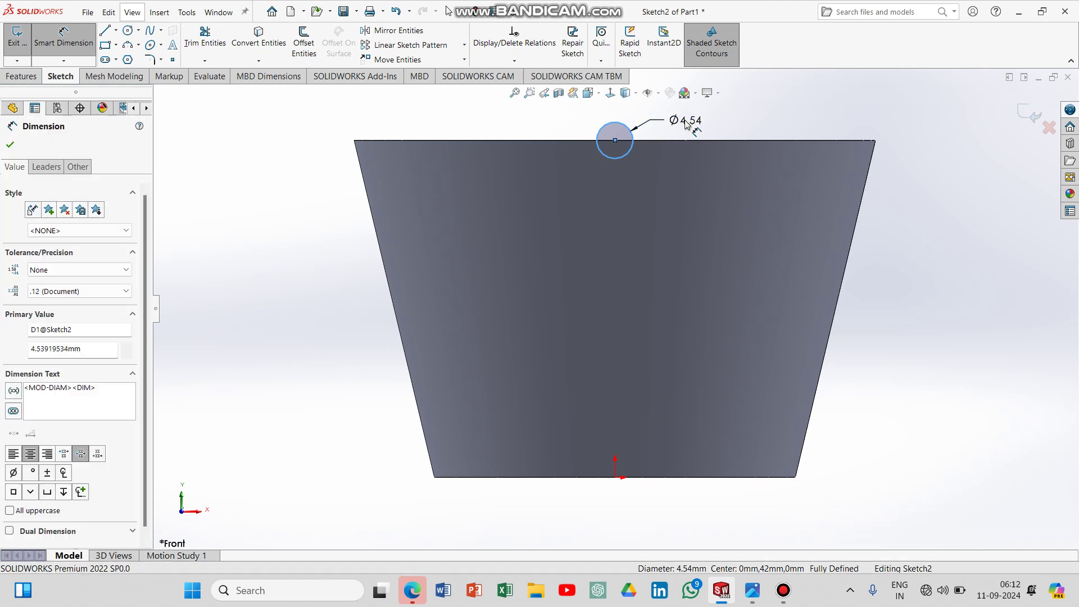
text(10)
key(Return)
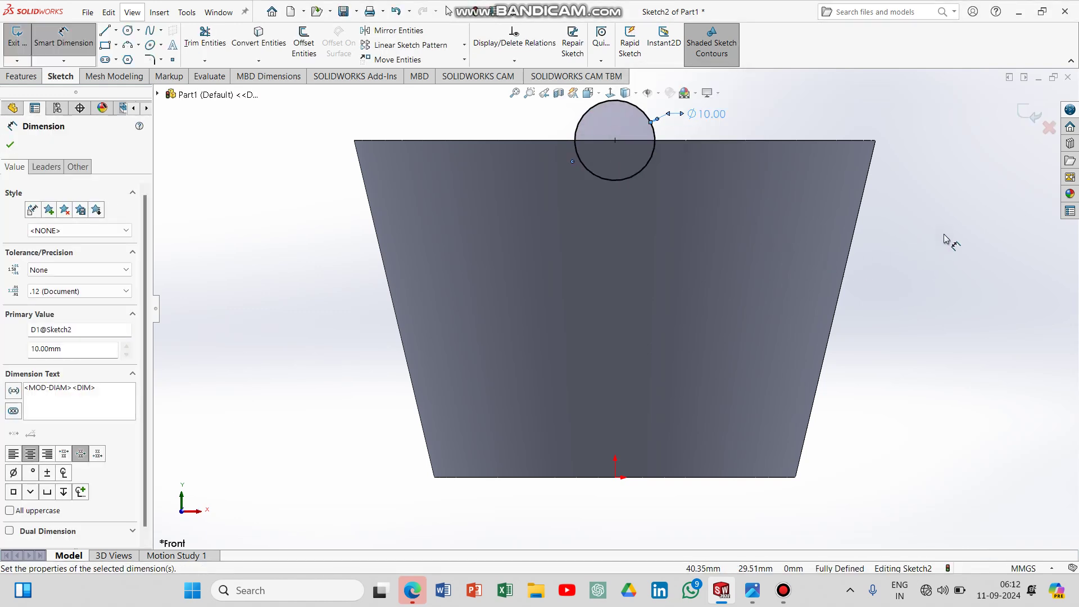
click(1036, 117)
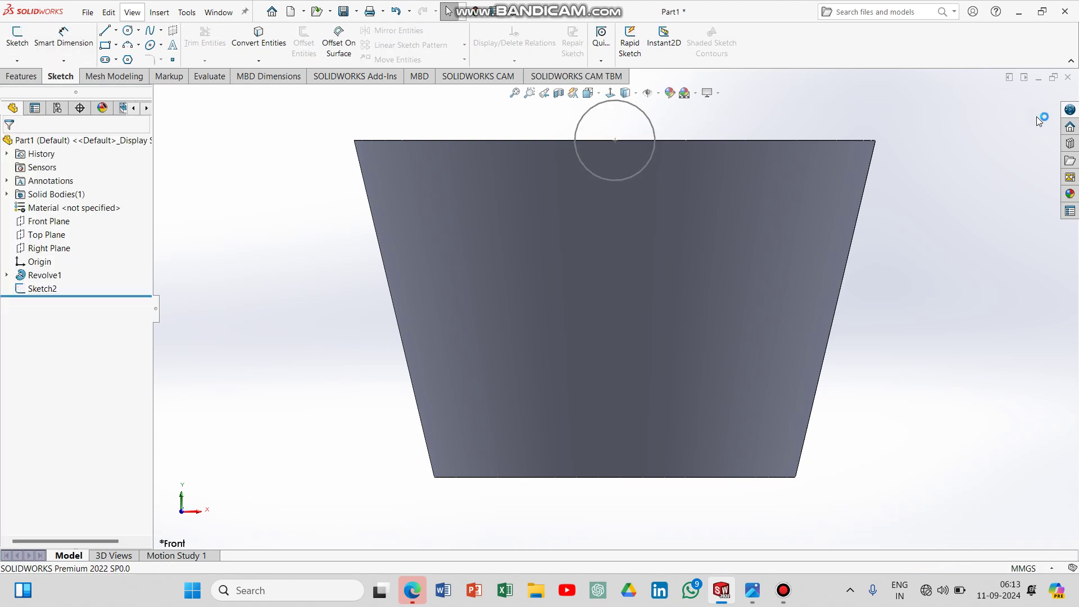
Cut the notch circle through the cup's rim with an Extruded Cut set to Through All - Both.
click(17, 76)
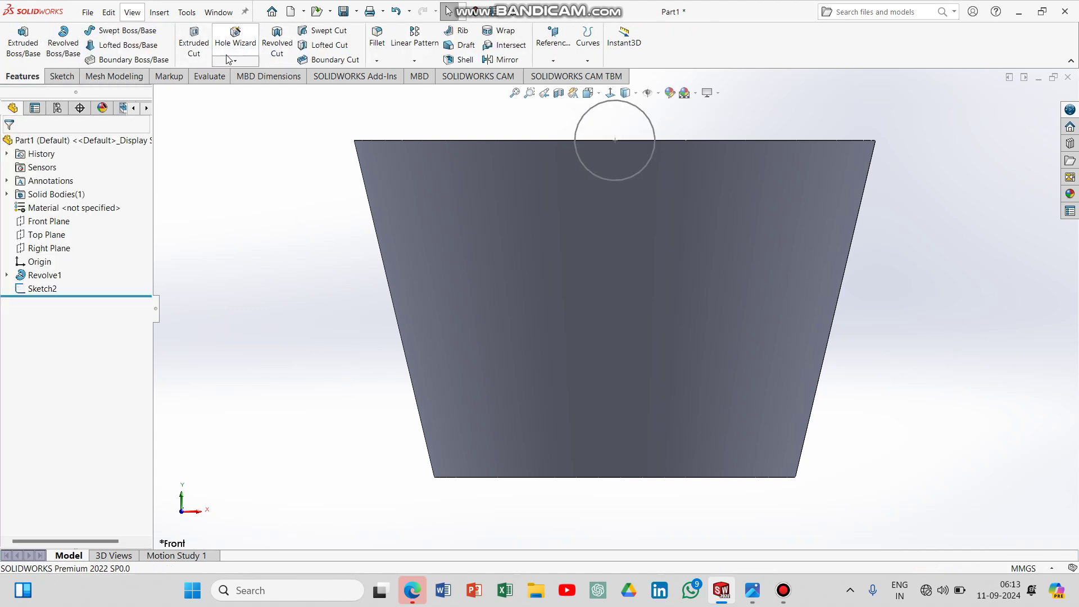
click(194, 45)
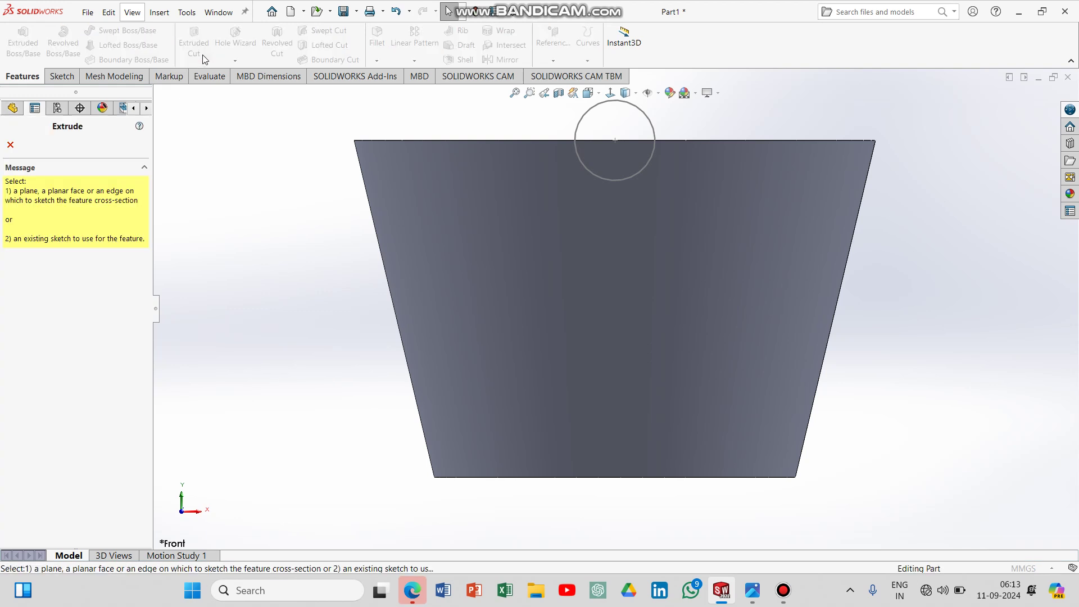
click(625, 108)
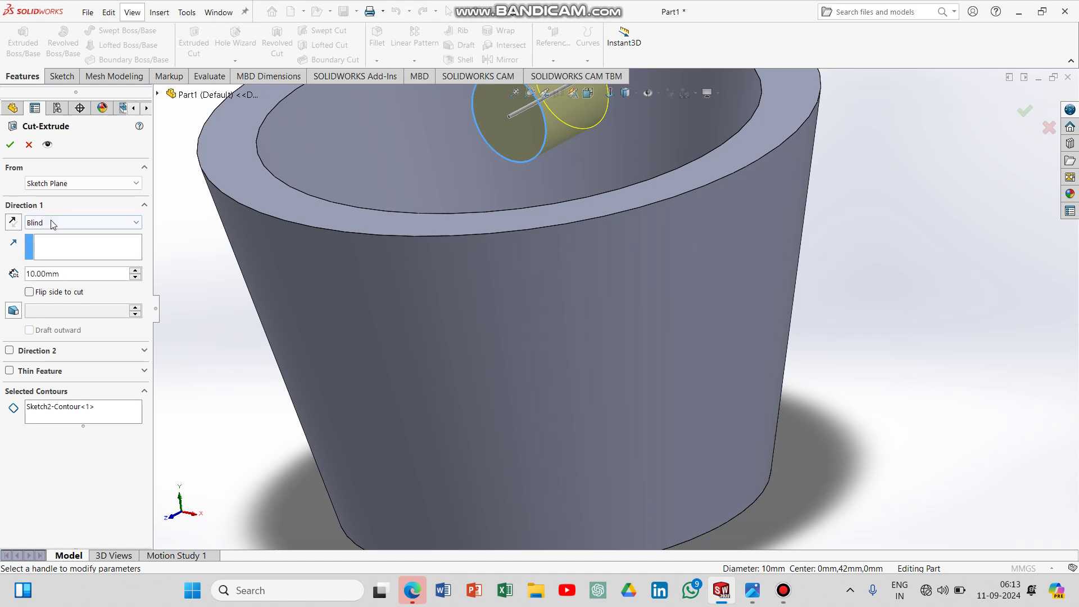
click(52, 223)
click(61, 259)
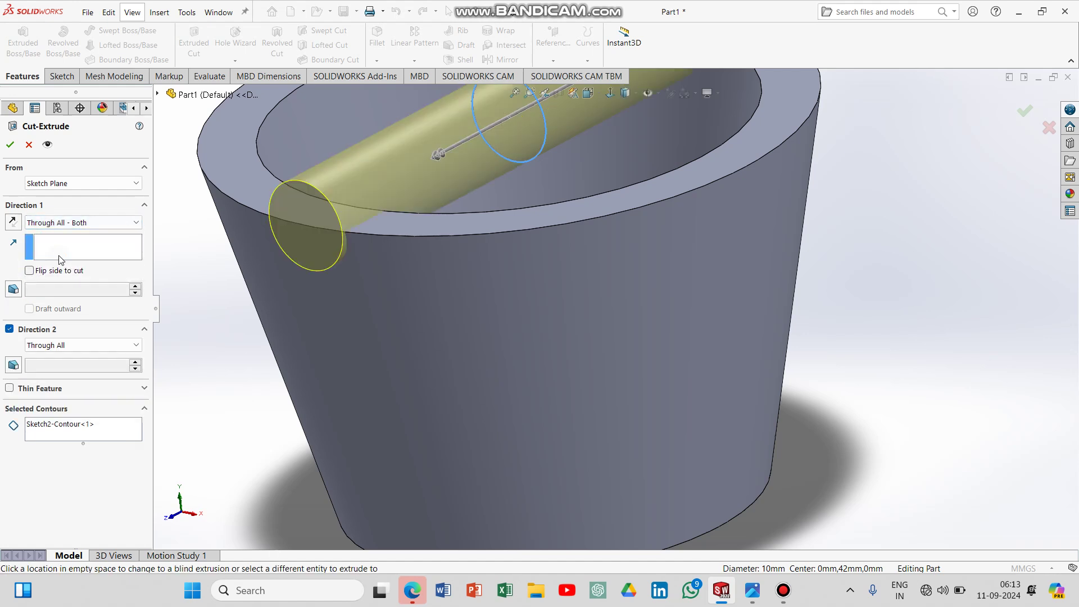
click(10, 146)
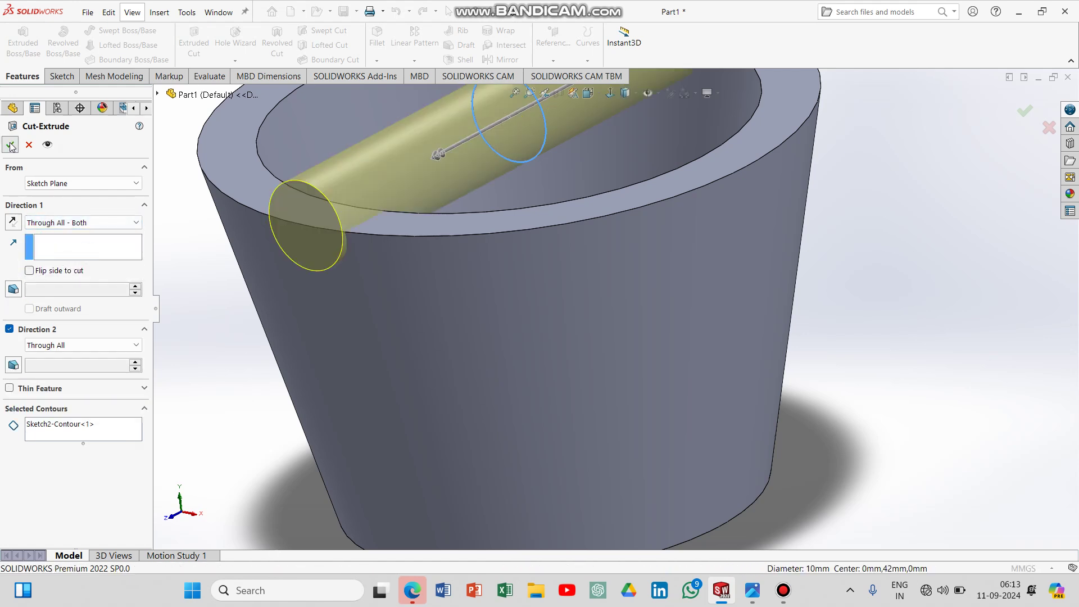
scroll(541, 324, up, 4)
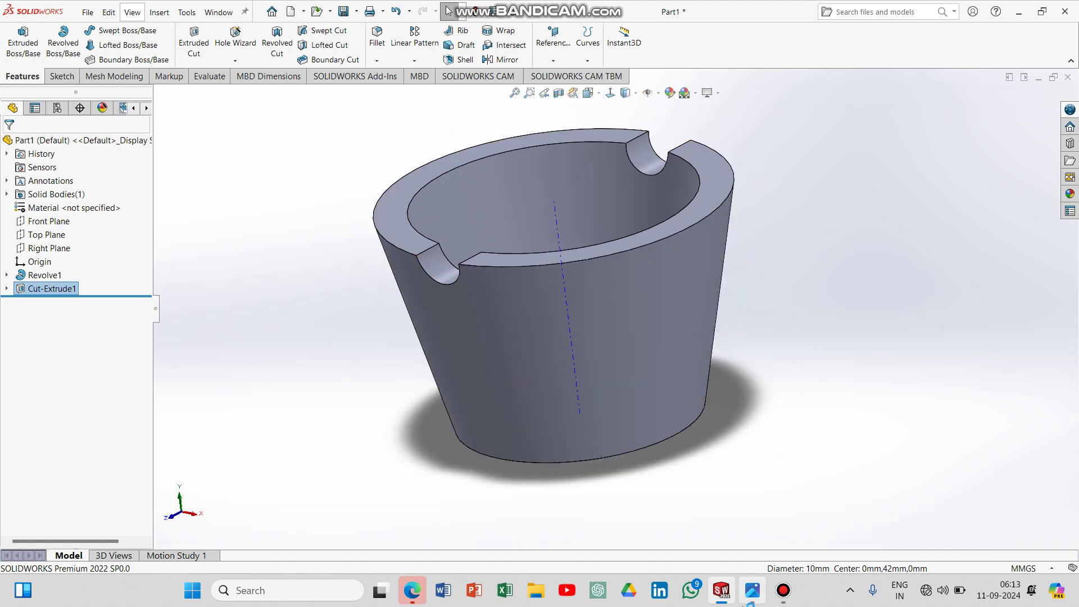
Check the notch layout in the reference drawing and set up a circular pattern of the notch cut around the base hole's cylindrical face.
click(752, 590)
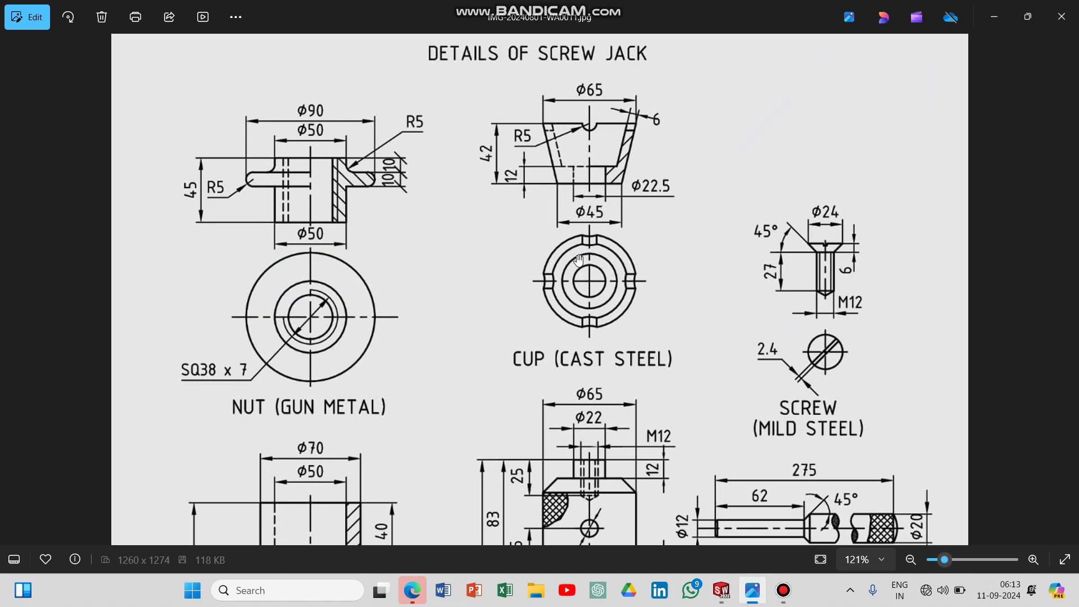
click(718, 599)
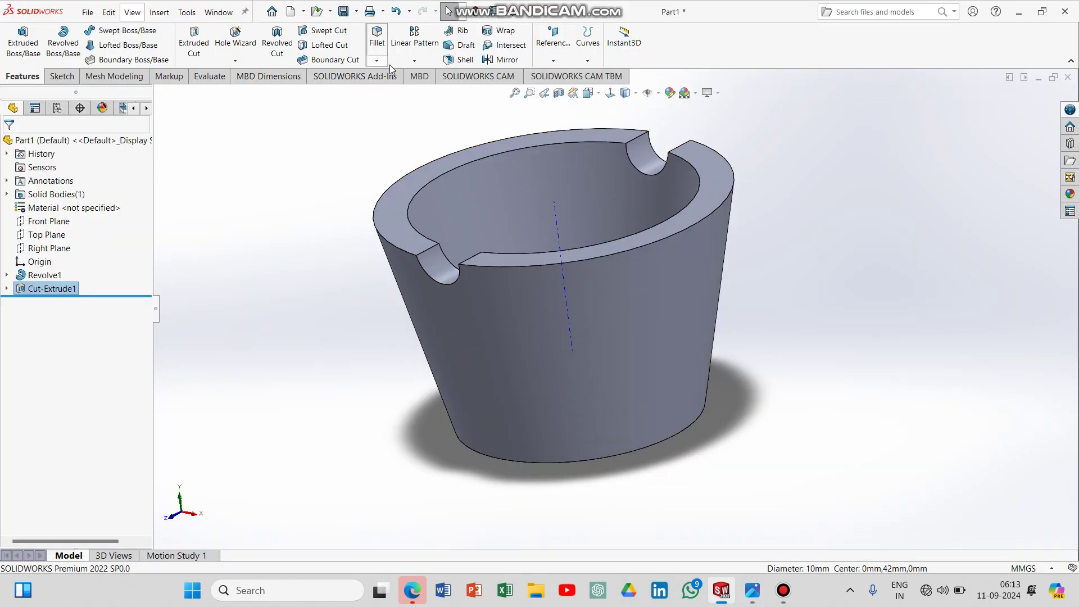
click(427, 63)
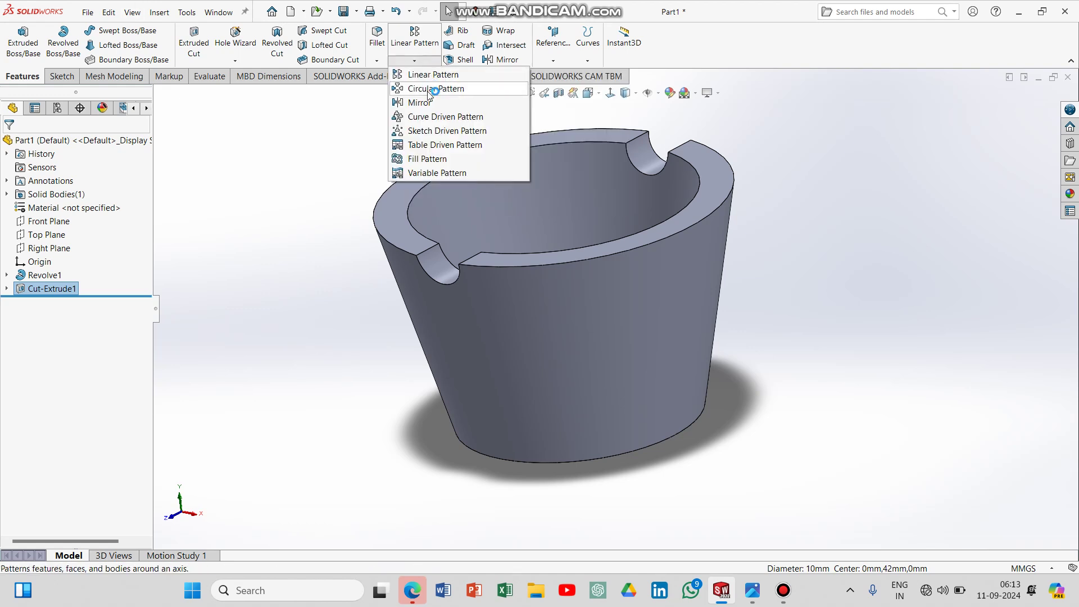
click(433, 89)
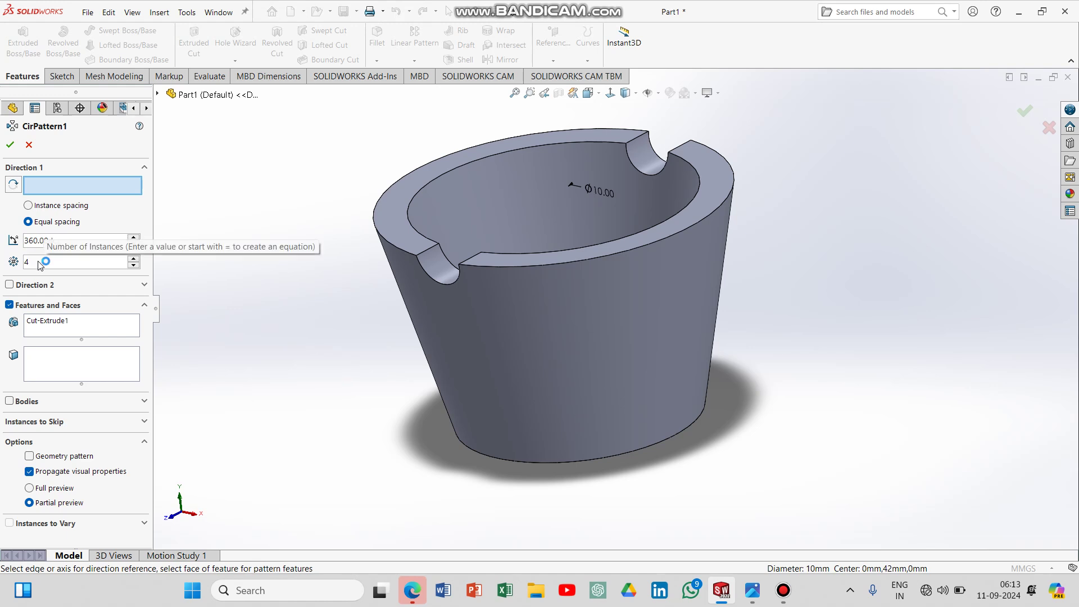
click(29, 206)
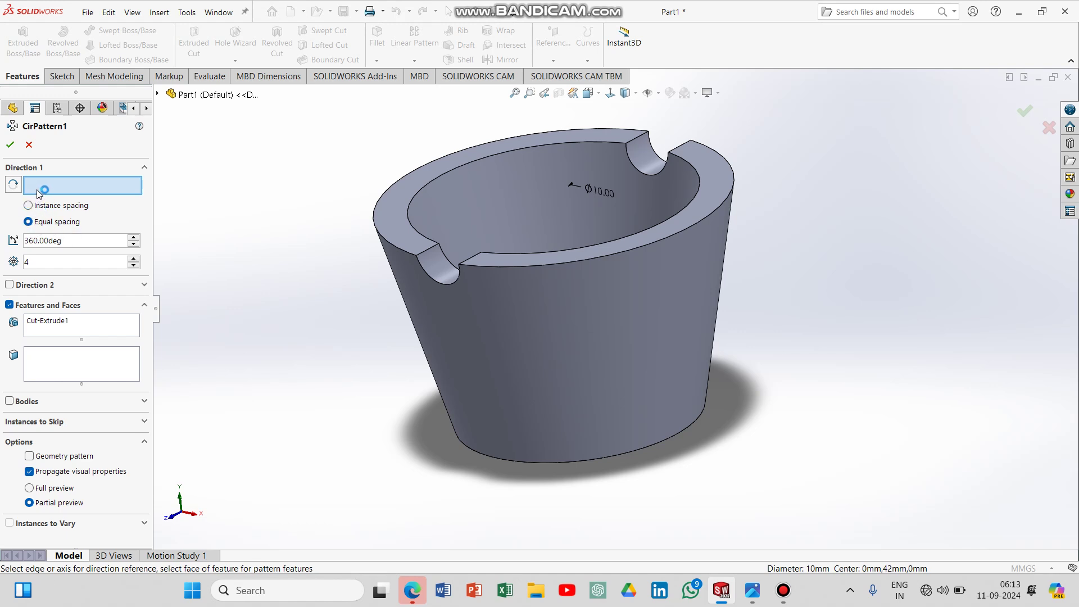
click(28, 206)
middle_drag(271, 289, 316, 318)
click(577, 297)
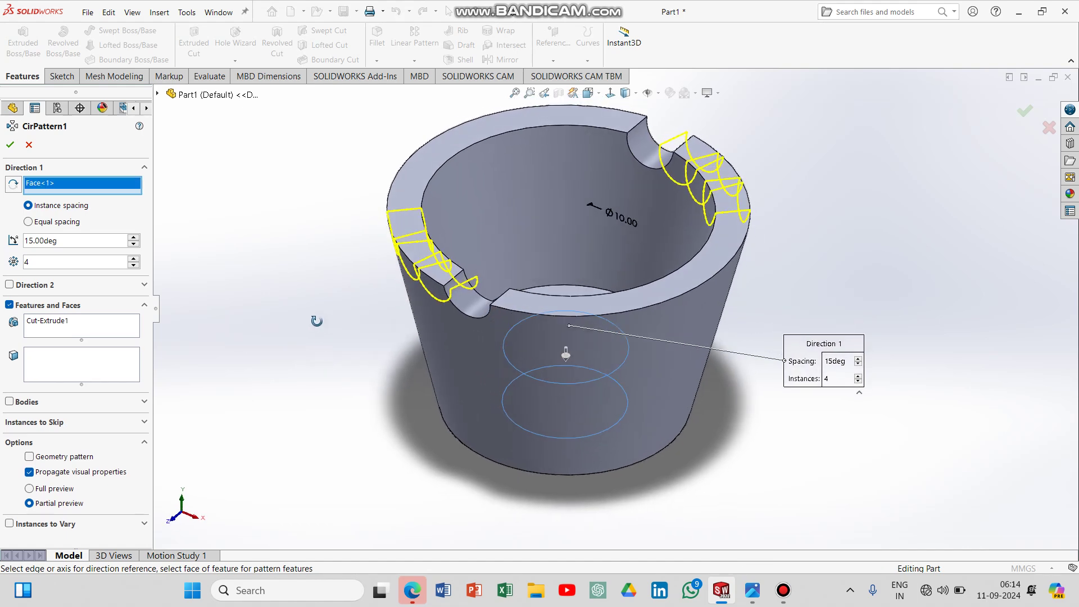
Set the notch pattern to equal spacing over 360 degrees with 4 instances and apply it.
click(78, 325)
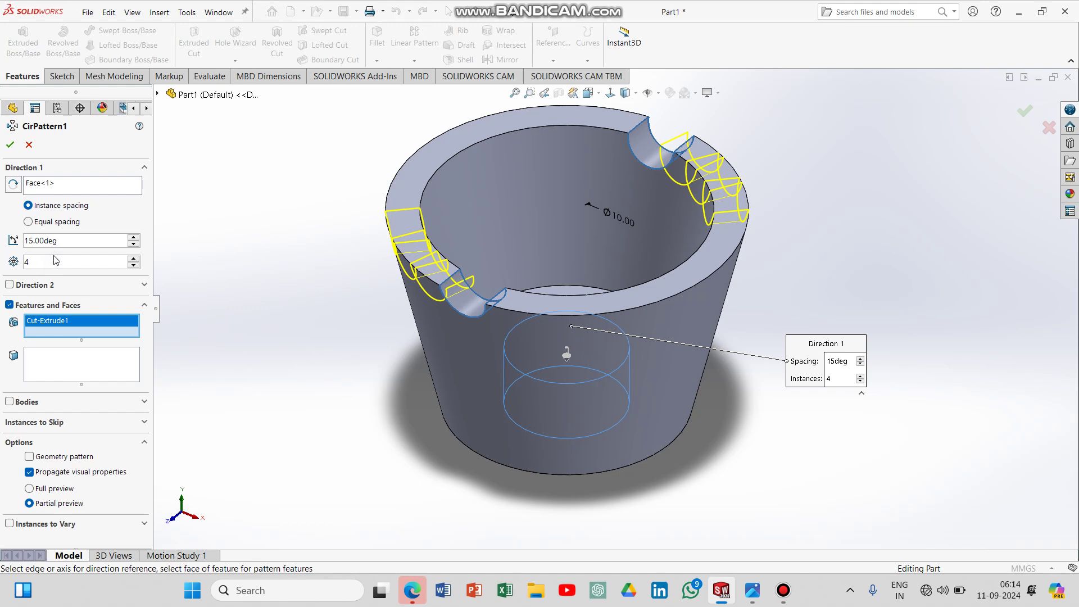
click(28, 222)
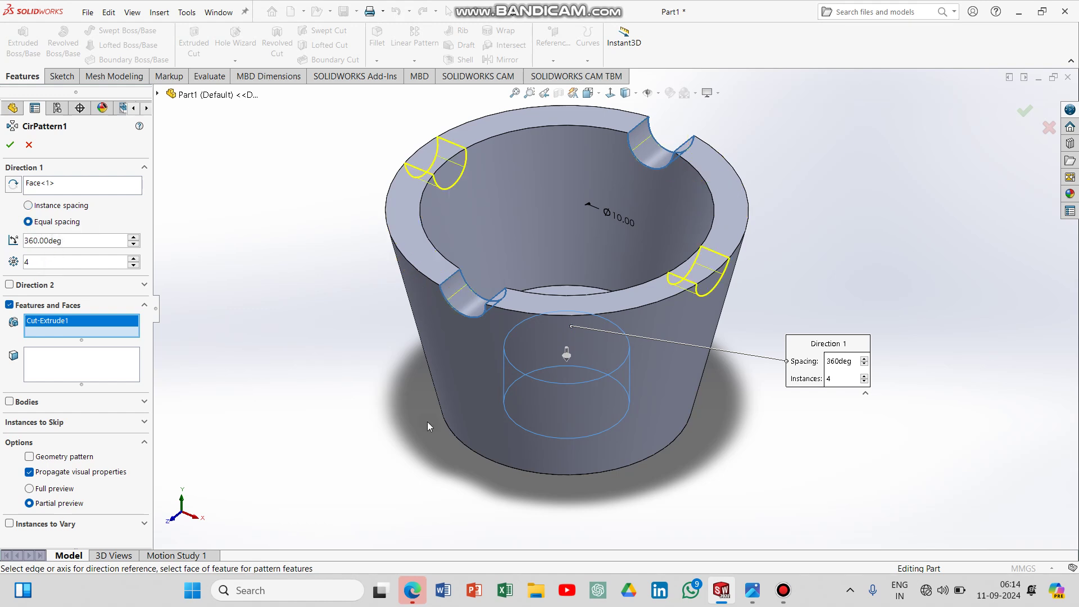
middle_drag(430, 511, 431, 538)
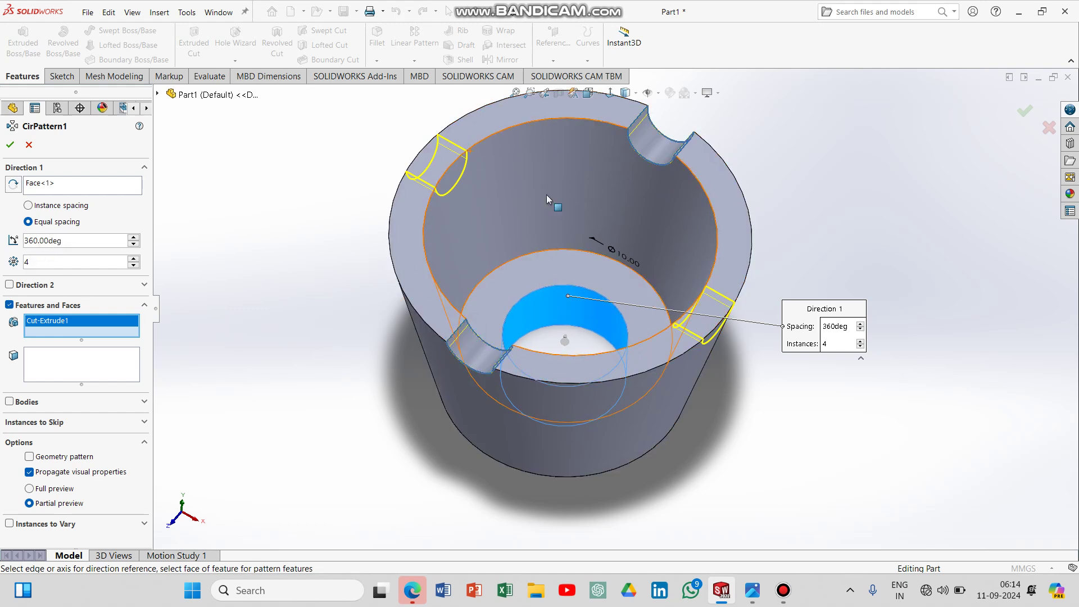
click(1026, 112)
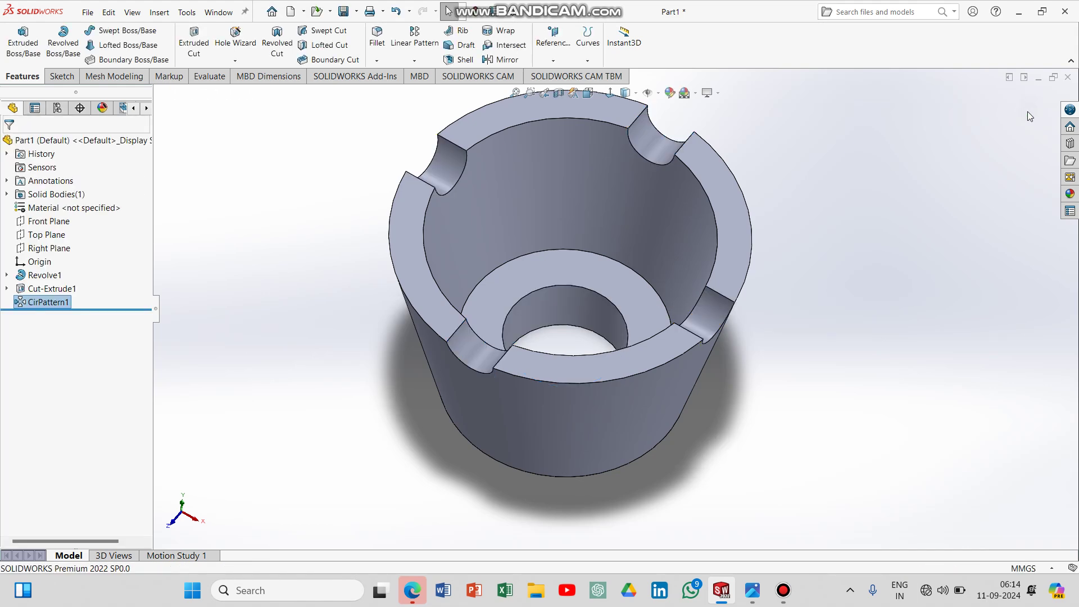
Examine the notched cup from several angles and review the cup and the remaining screw jack parts in the reference drawing.
middle_drag(874, 379, 838, 438)
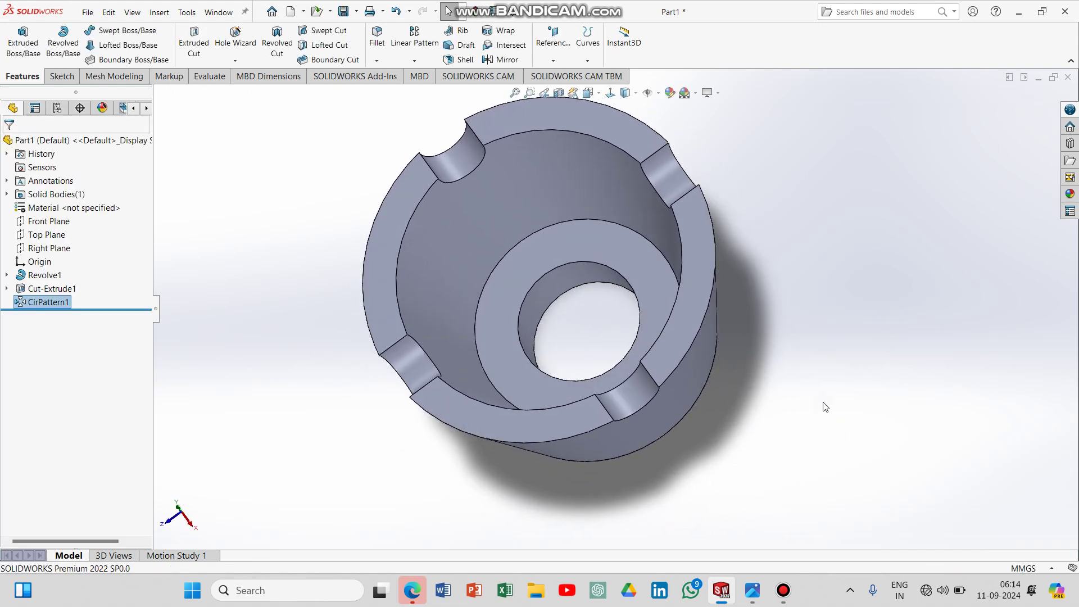
click(916, 364)
middle_drag(918, 381, 938, 293)
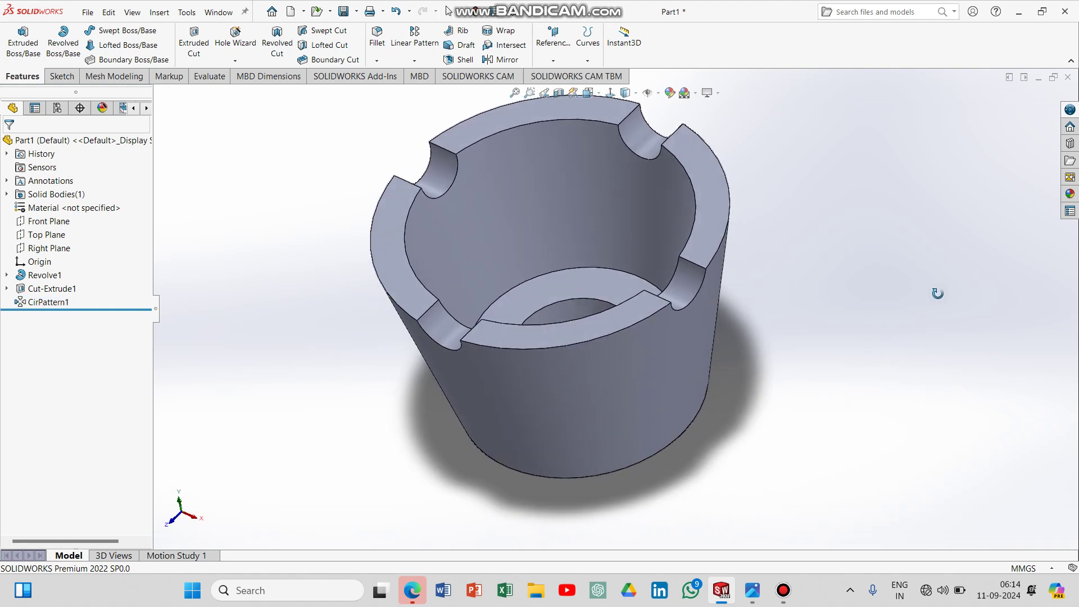
click(752, 590)
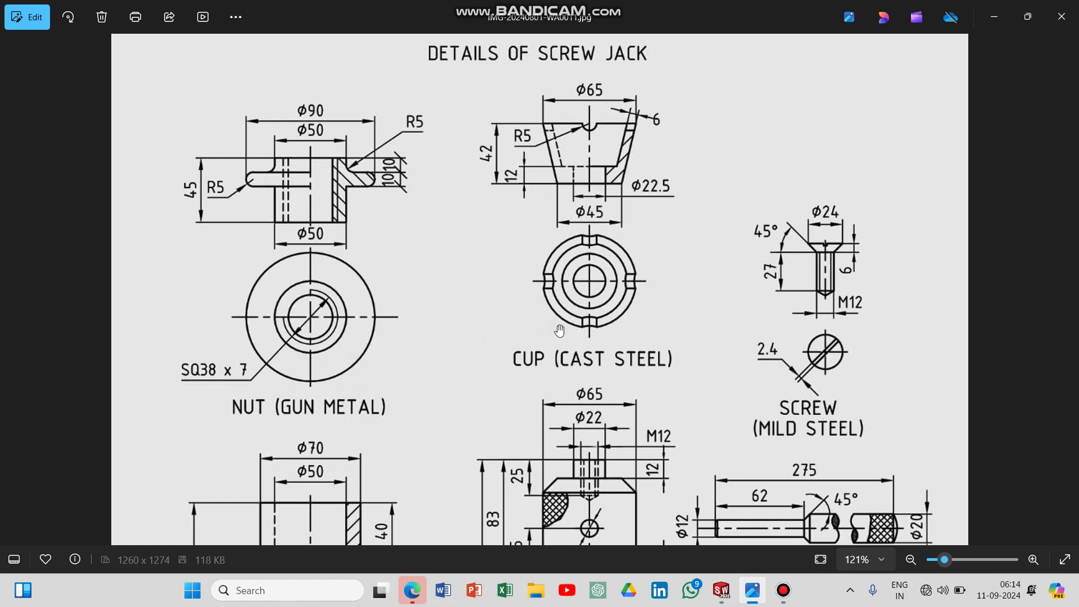
scroll(559, 330, down, 4)
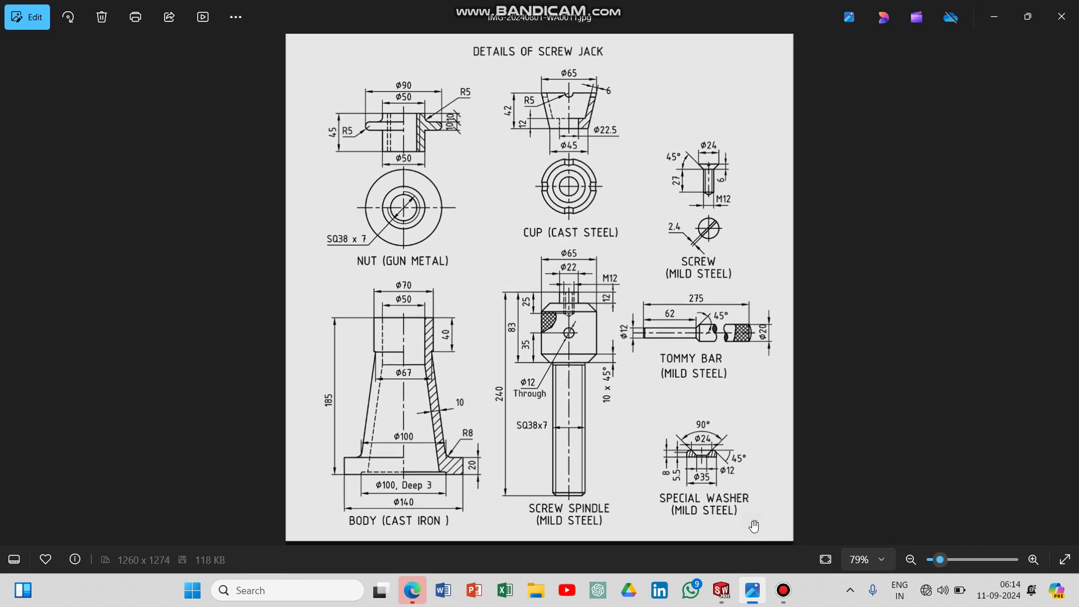
scroll(753, 525, up, 1)
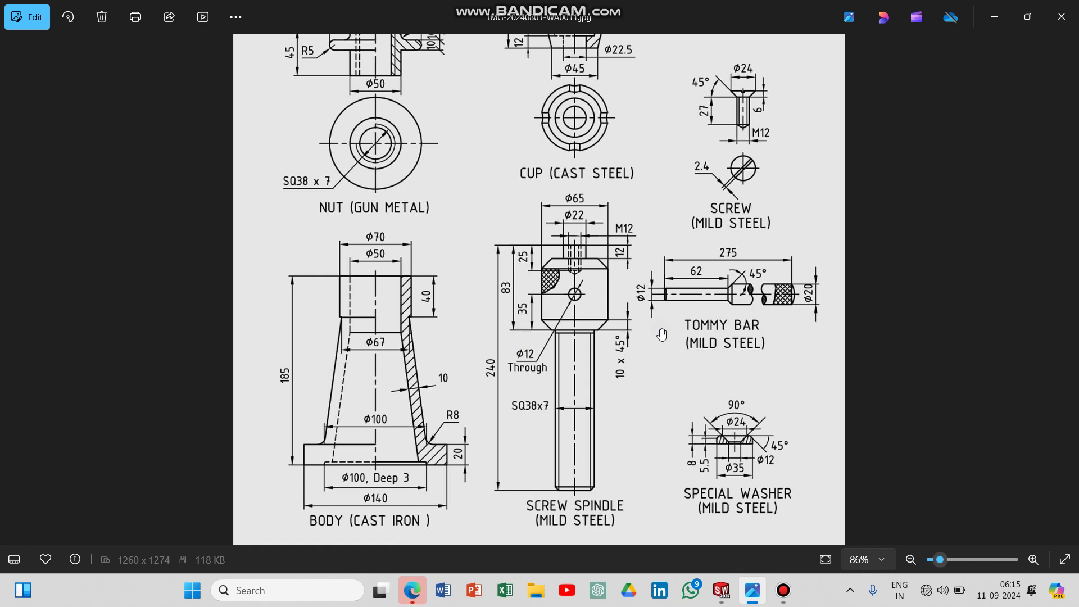
scroll(640, 351, up, 2)
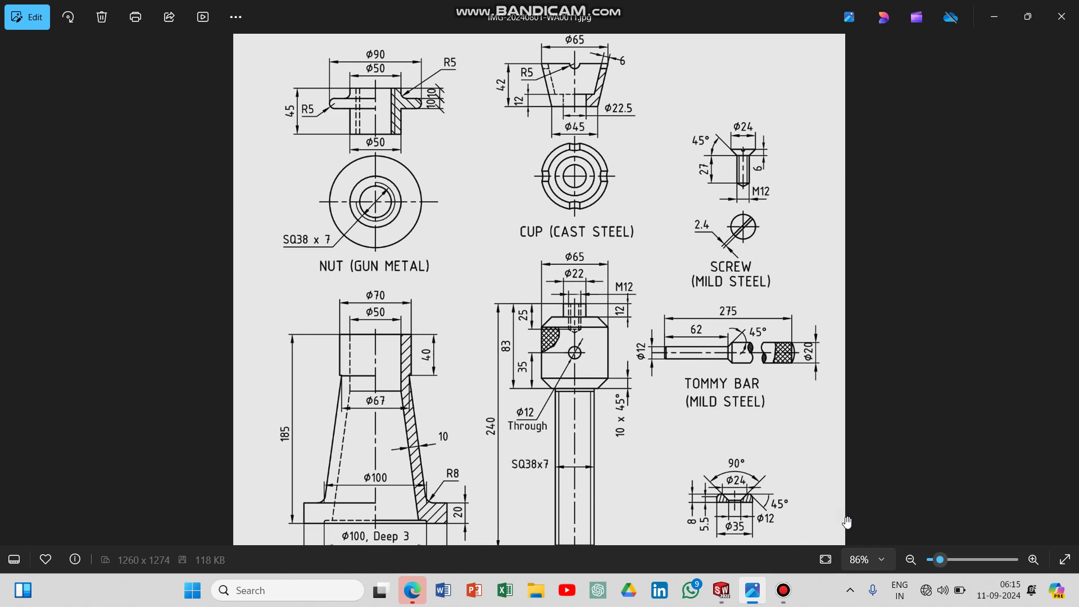
click(721, 590)
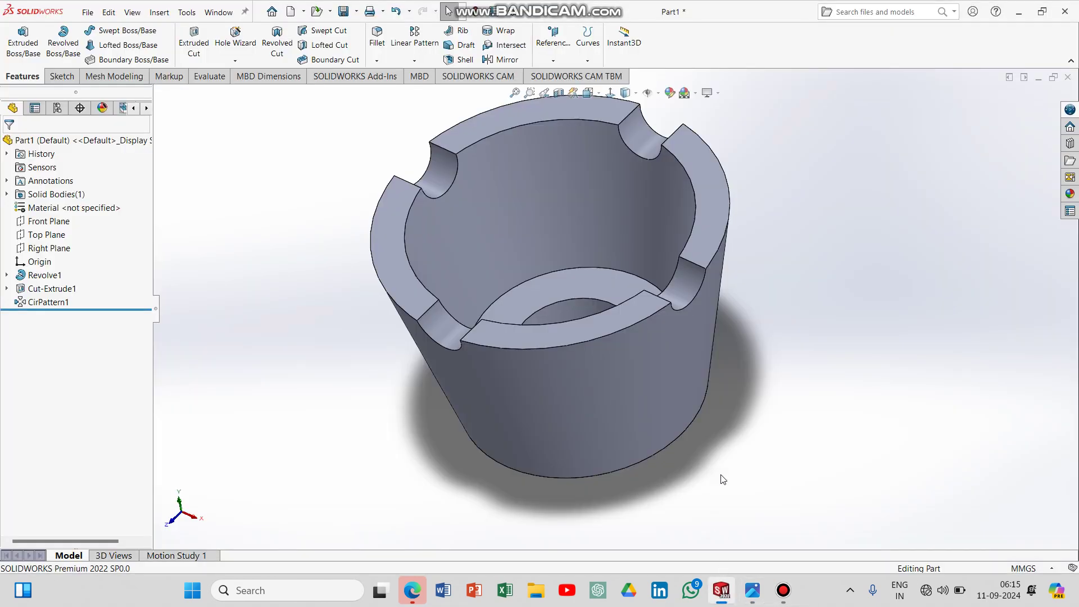
middle_drag(719, 467, 729, 526)
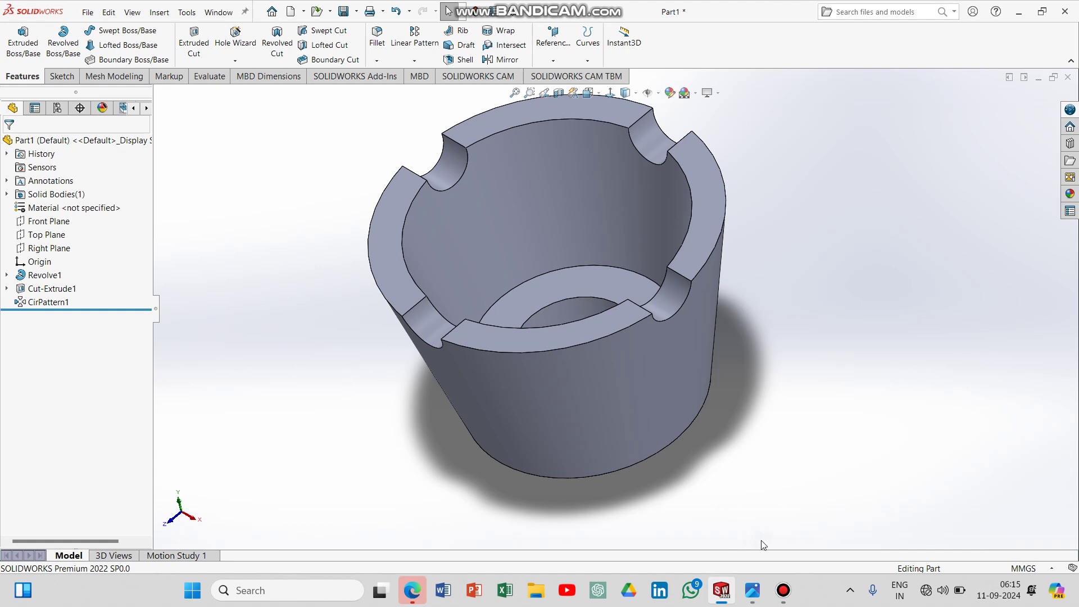
click(783, 590)
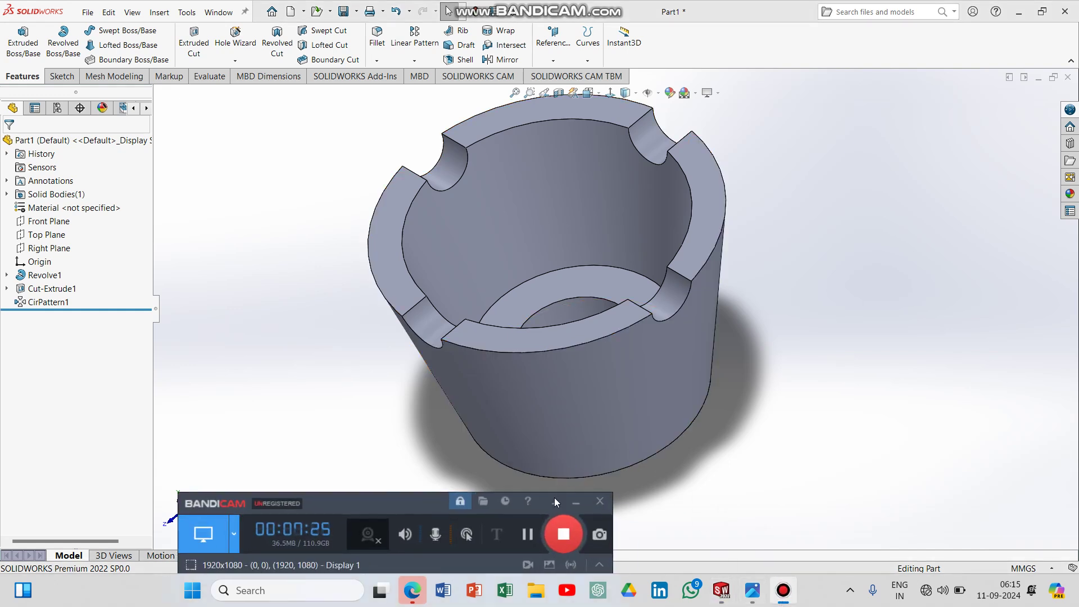